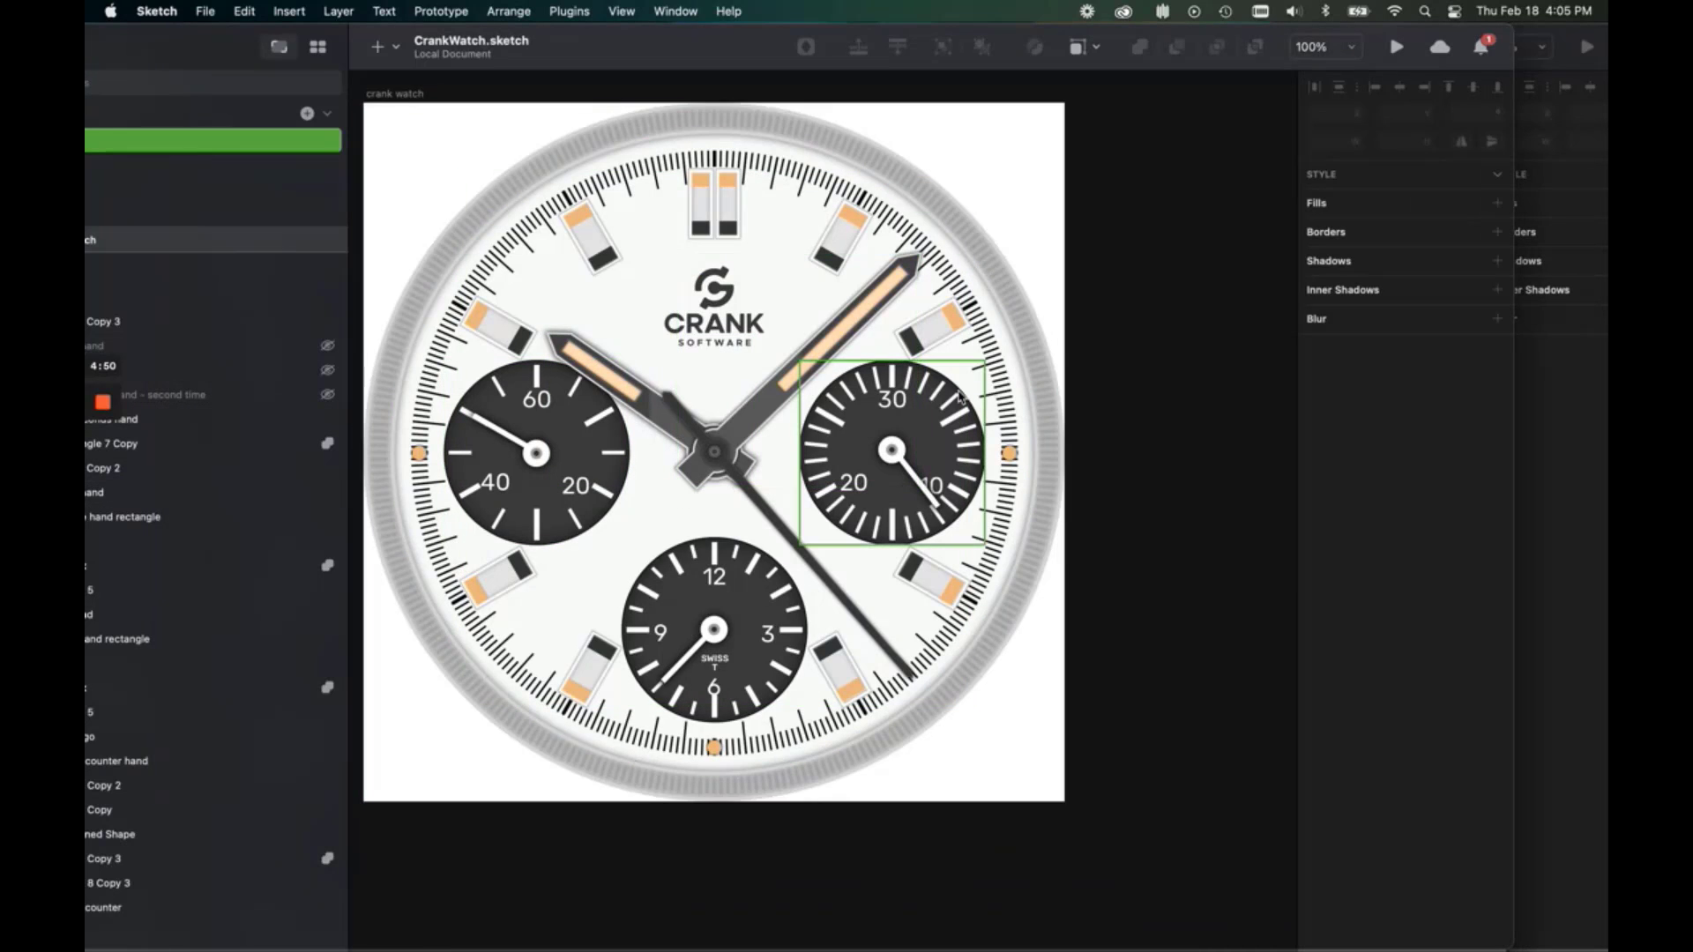
Compare the watch face designs in CrankWatchV2.sketch and CrankWatch.sketch, and switch to Crank Storyboard.
{"action": "left_click", "coordinate": [1569, 32]}
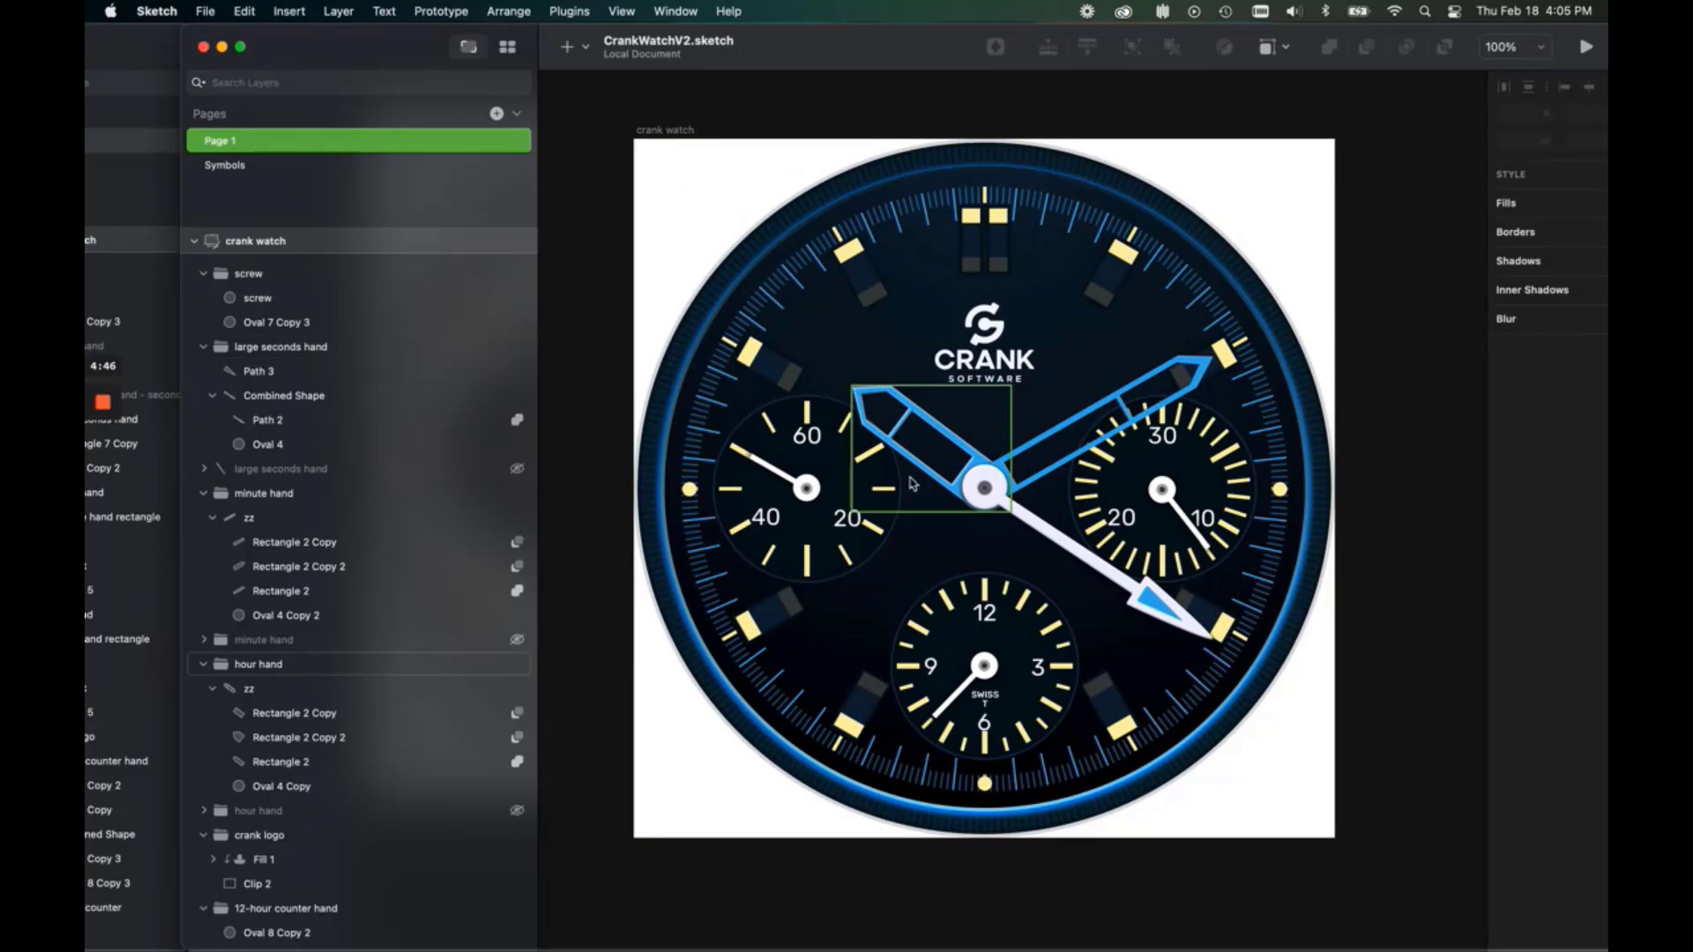
{"action": "left_click", "coordinate": [124, 56]}
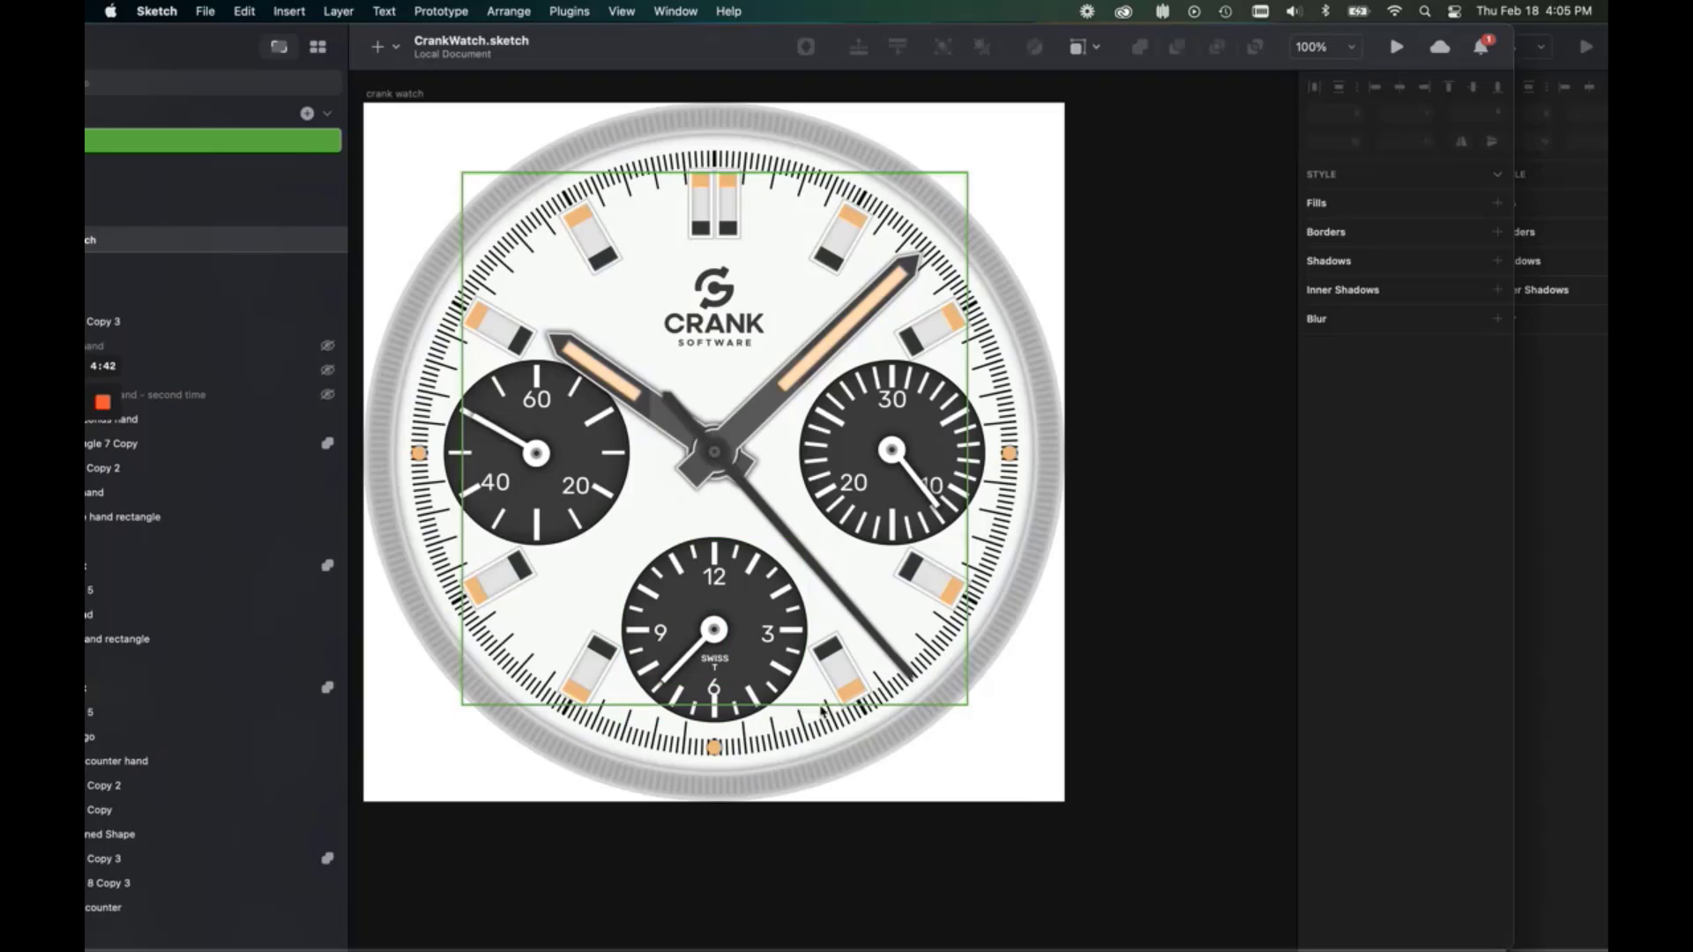
{"action": "mouse_move", "coordinate": [994, 949]}
{"action": "left_click", "coordinate": [1153, 922]}
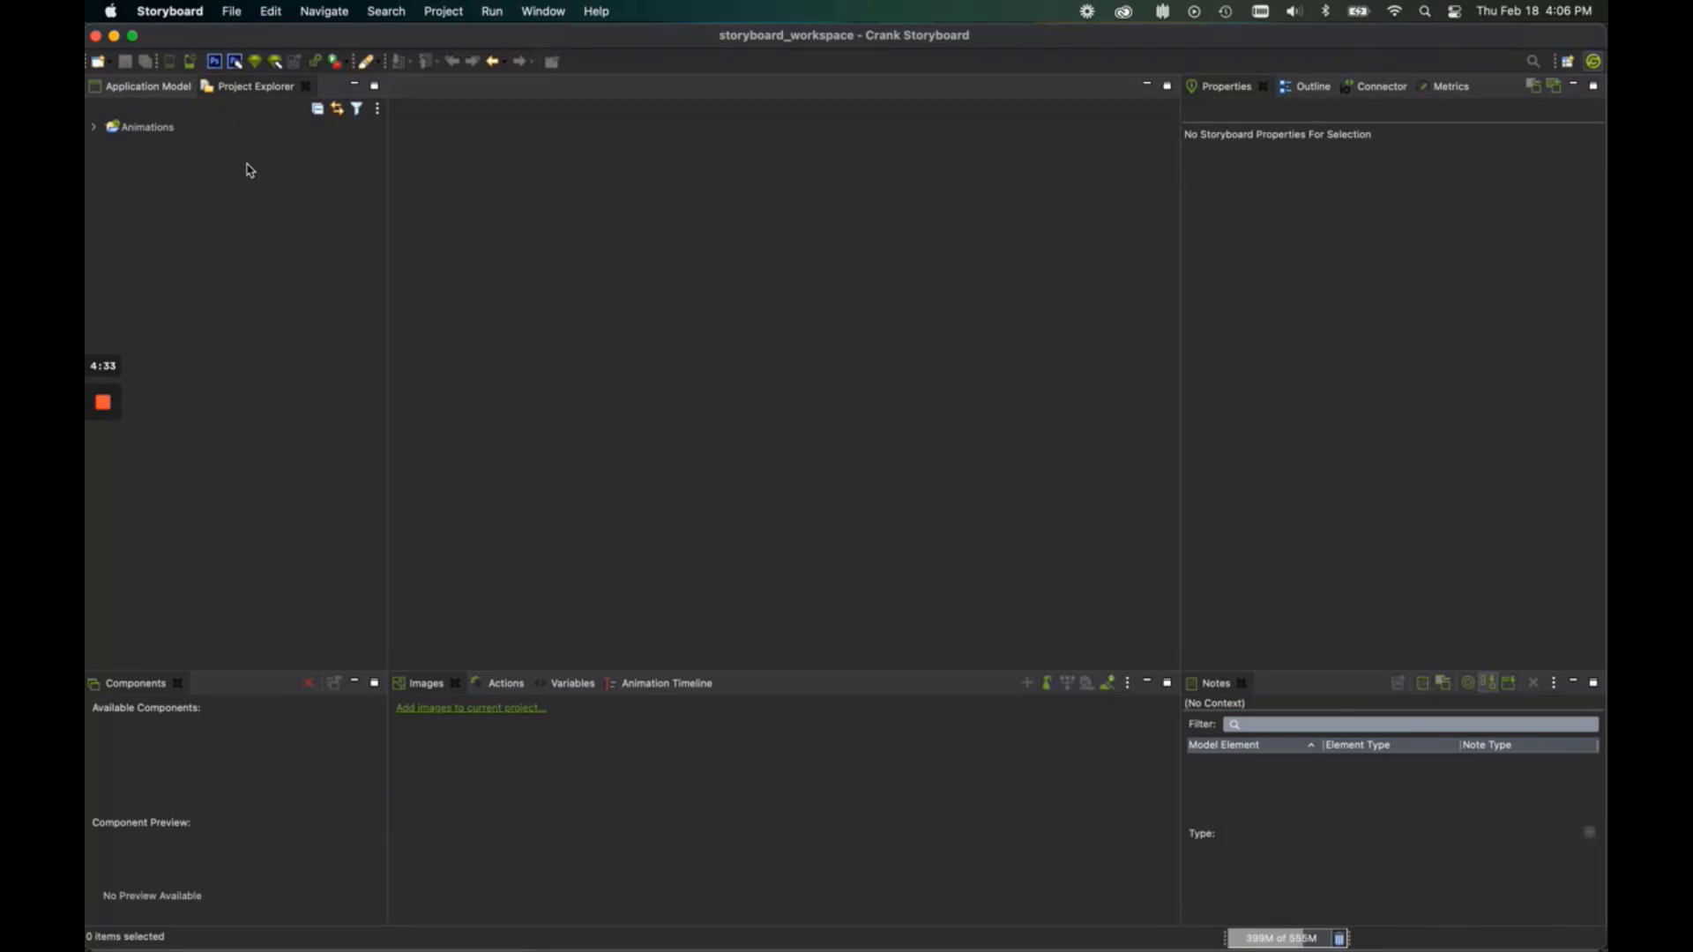
Set up a Sketch import of CrankWatch.sketch from the Desktop into a new CrankWatch project, with images in the default directory.
{"action": "left_click", "coordinate": [255, 64]}
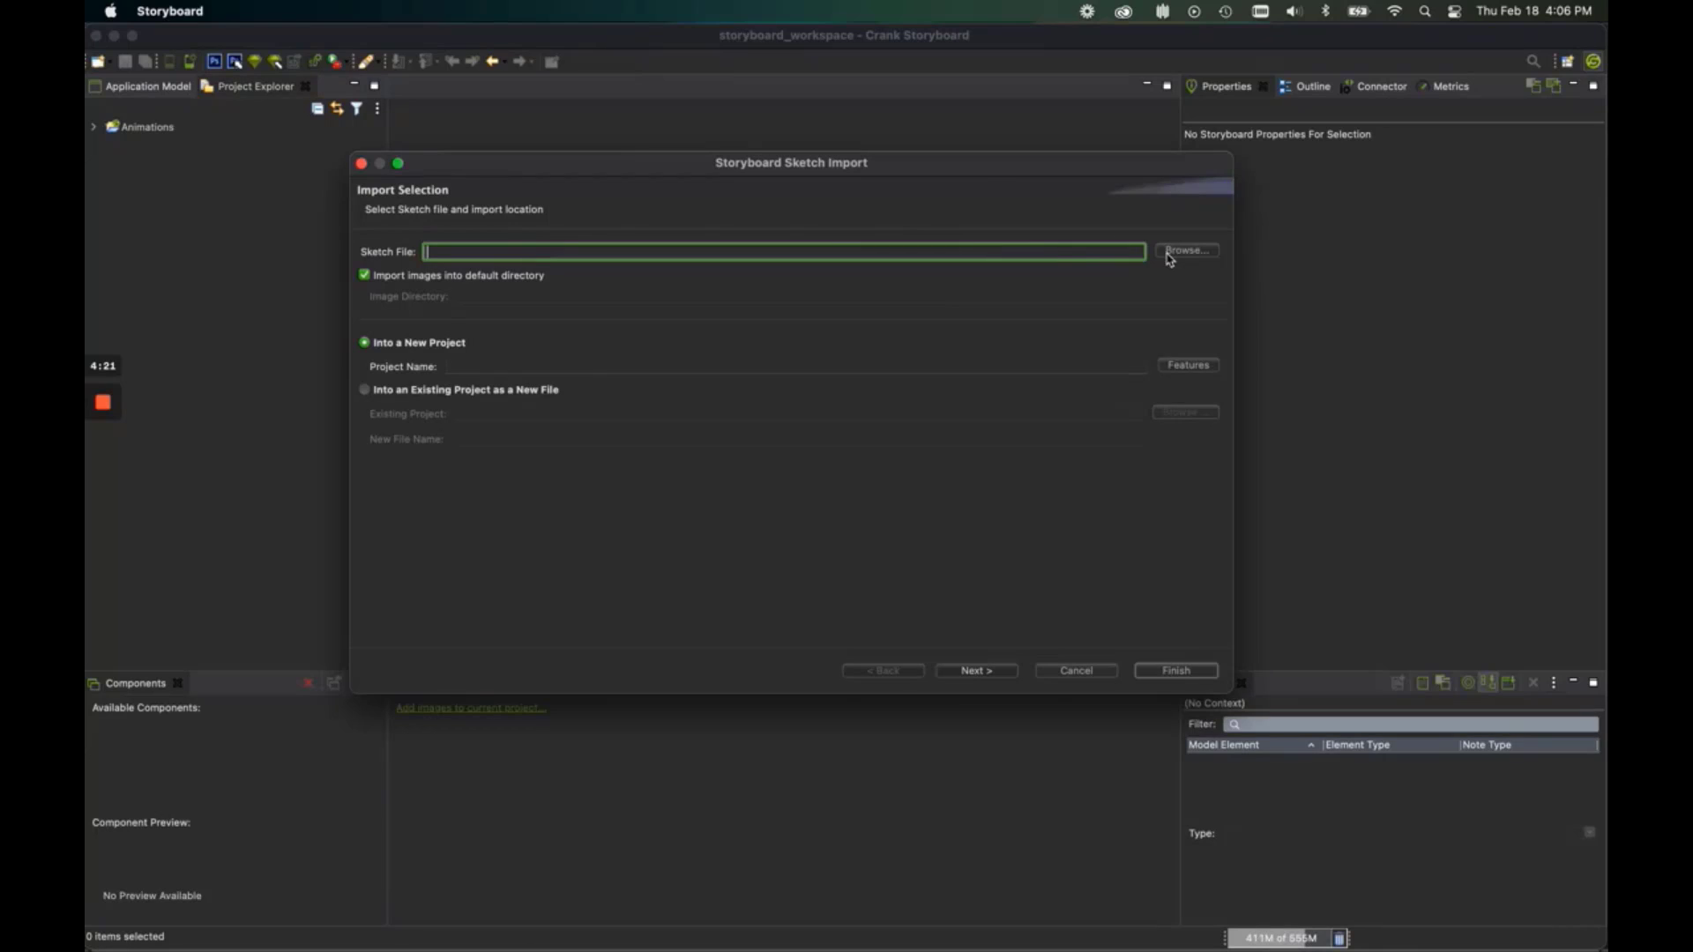
{"action": "left_click", "coordinate": [1194, 255]}
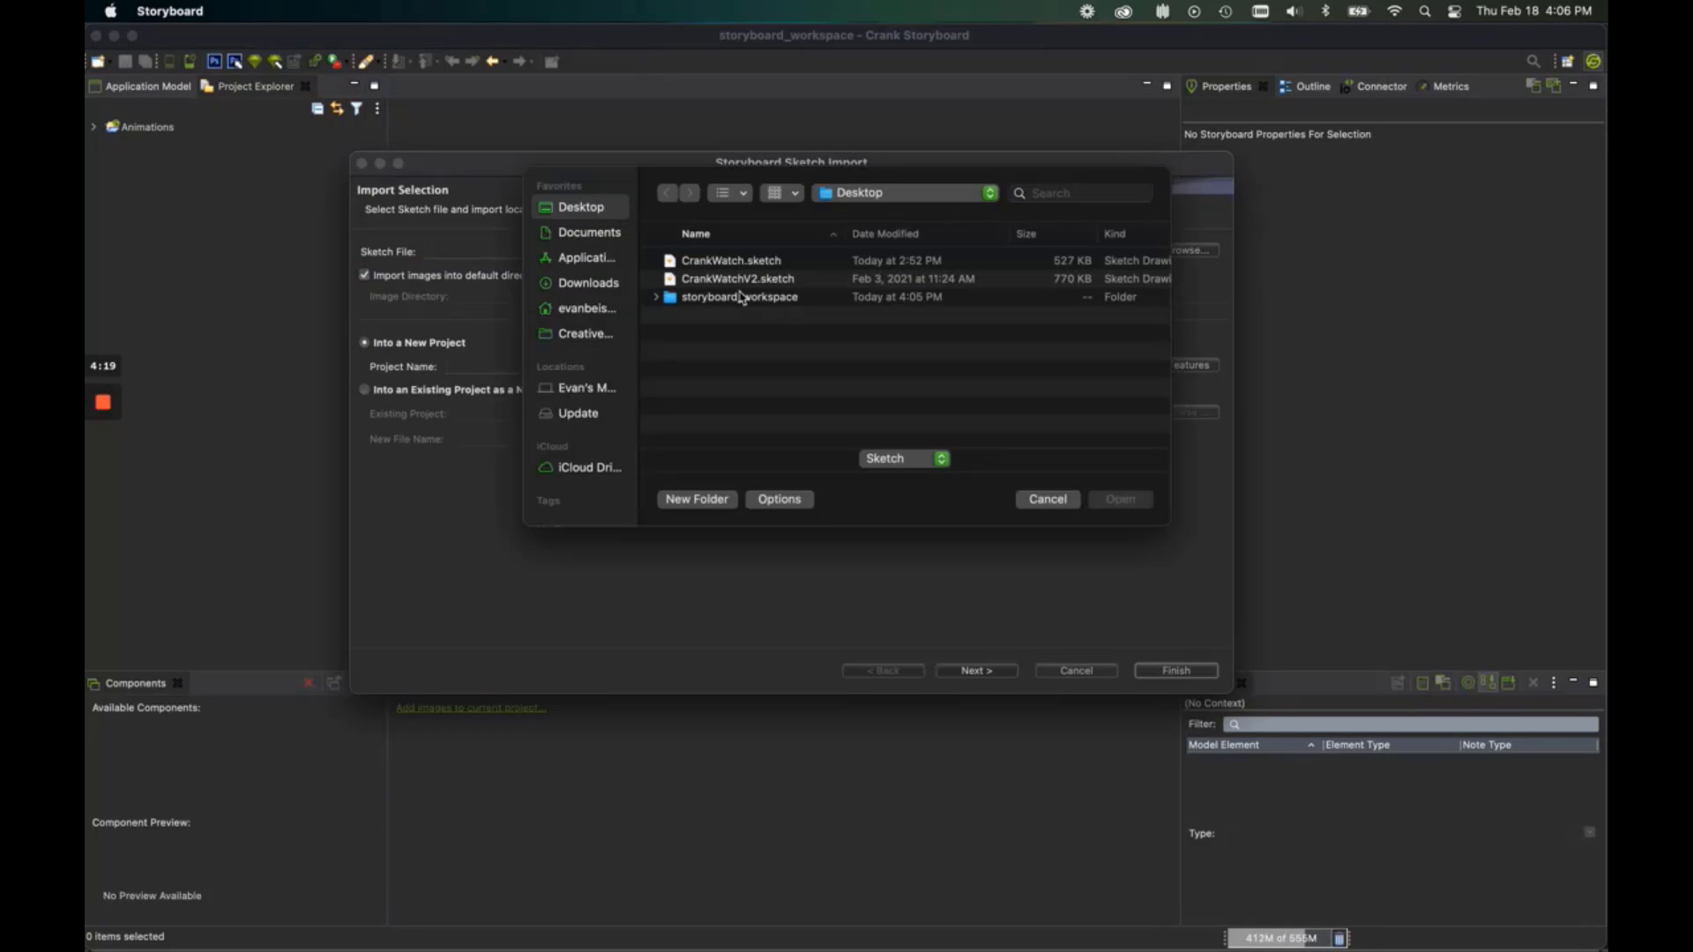
{"action": "left_click", "coordinate": [743, 265]}
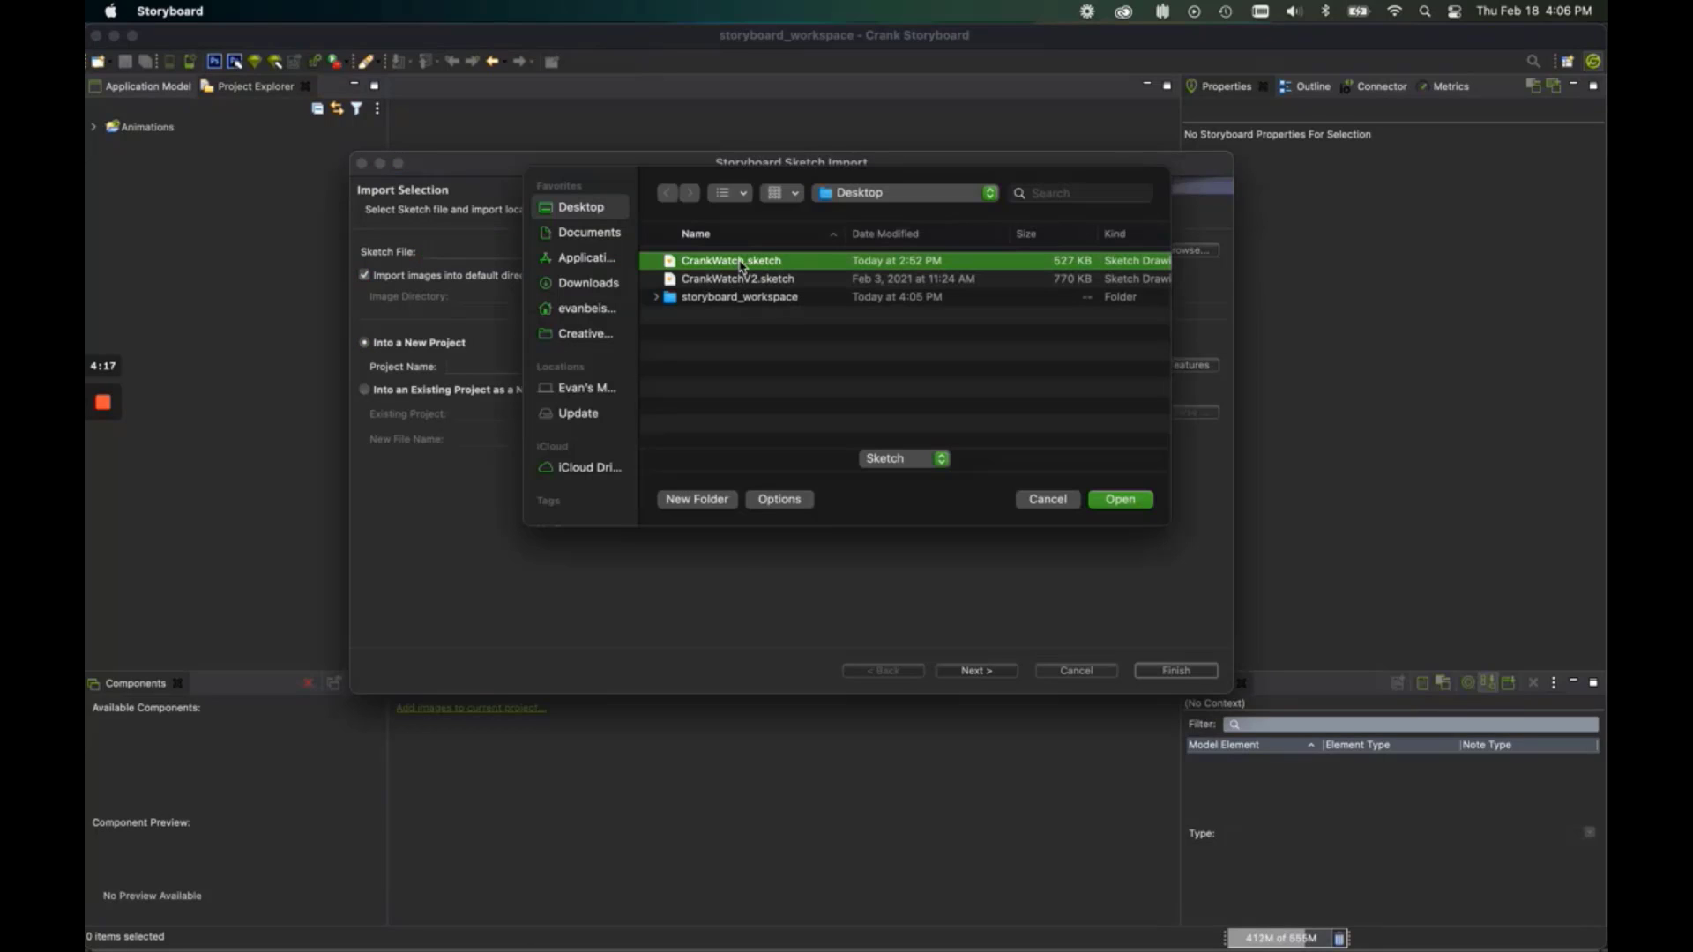
{"action": "double_click", "coordinate": [741, 262]}
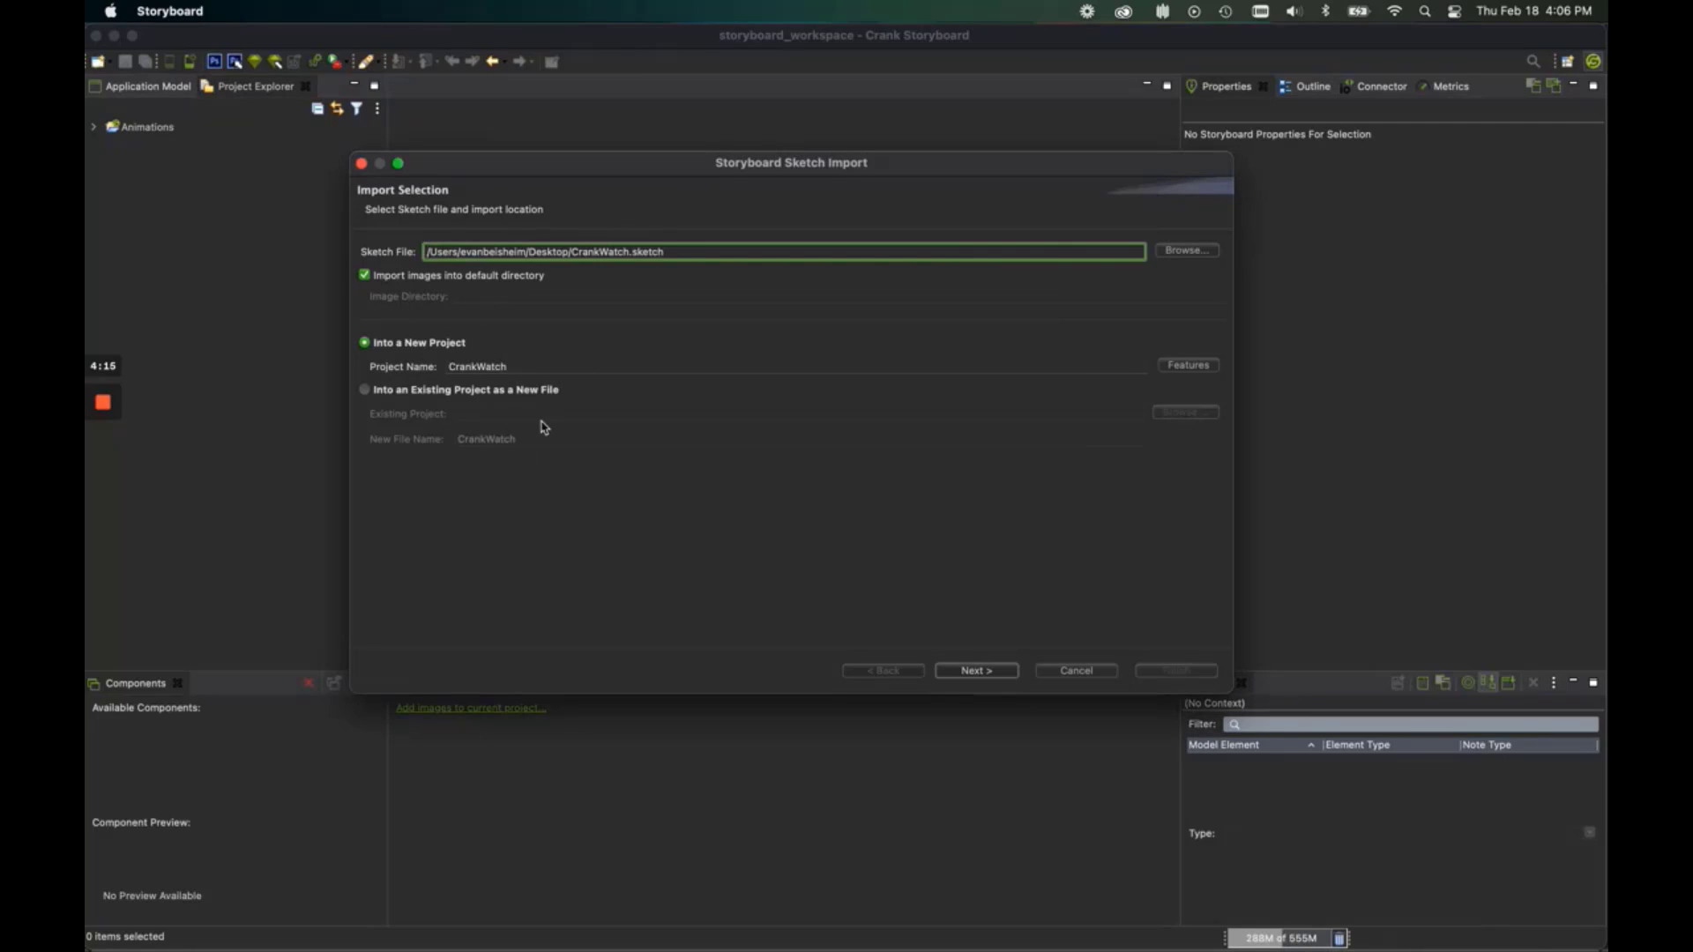
{"action": "left_click", "coordinate": [455, 285]}
{"action": "left_click", "coordinate": [411, 279]}
{"action": "left_click", "coordinate": [976, 674]}
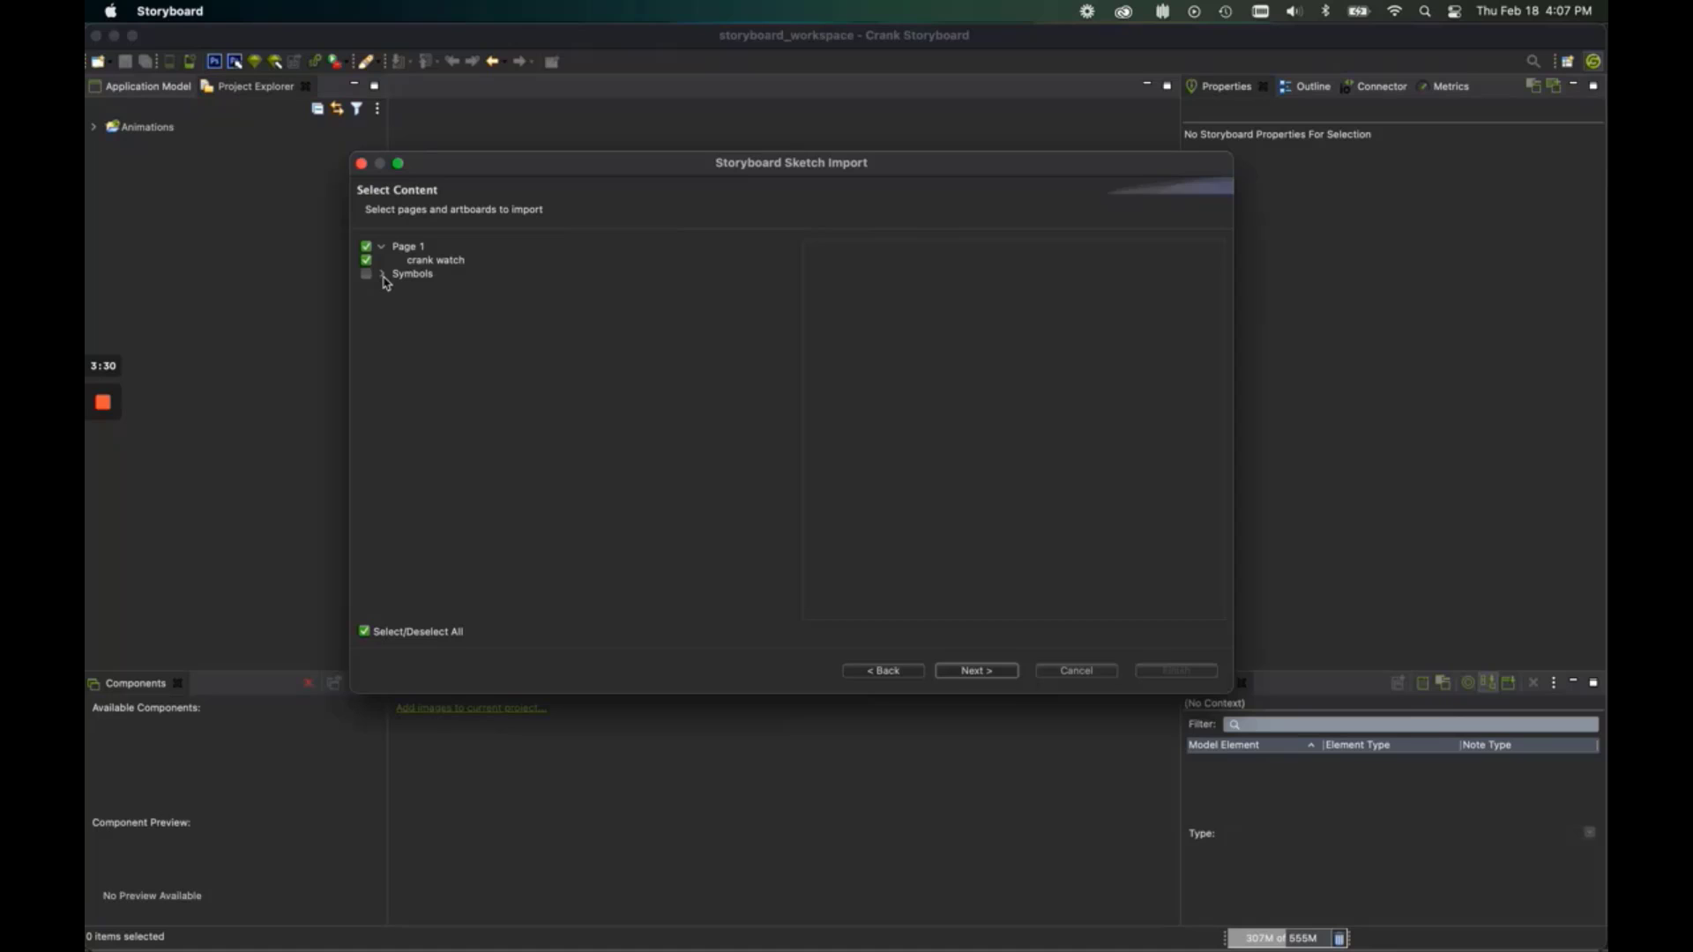
Preview the crank watch artboard, check the Symbols list, and accept only Page 1's crank watch artboard for import.
{"action": "left_click", "coordinate": [450, 264]}
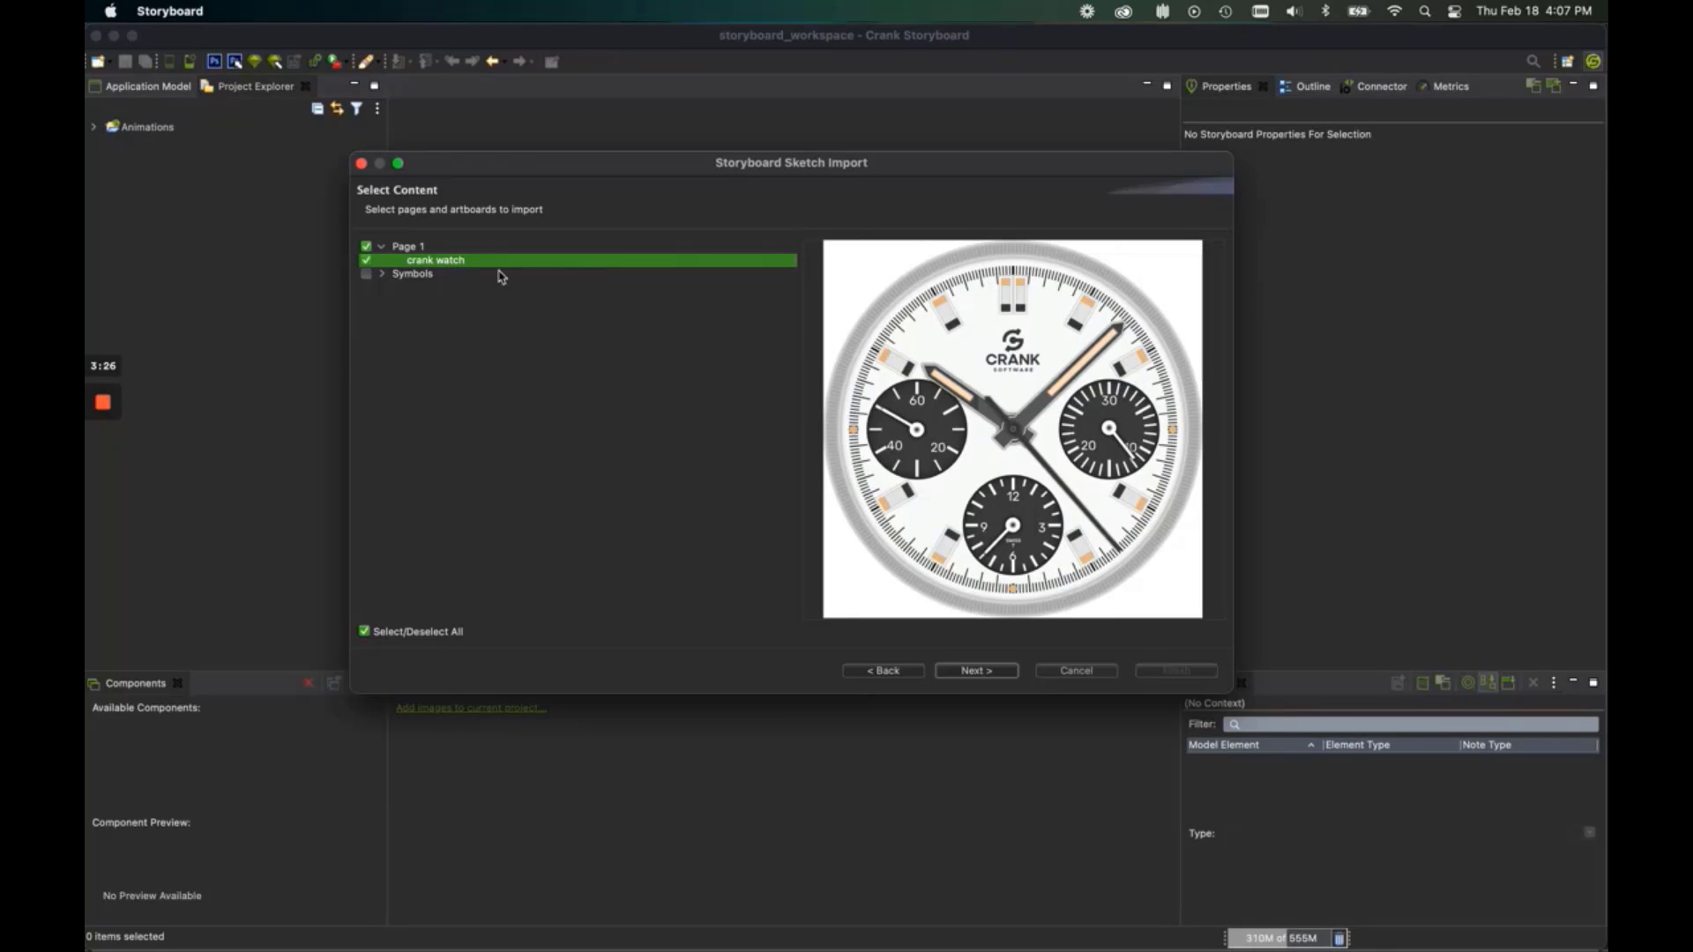
{"action": "left_click", "coordinate": [381, 274]}
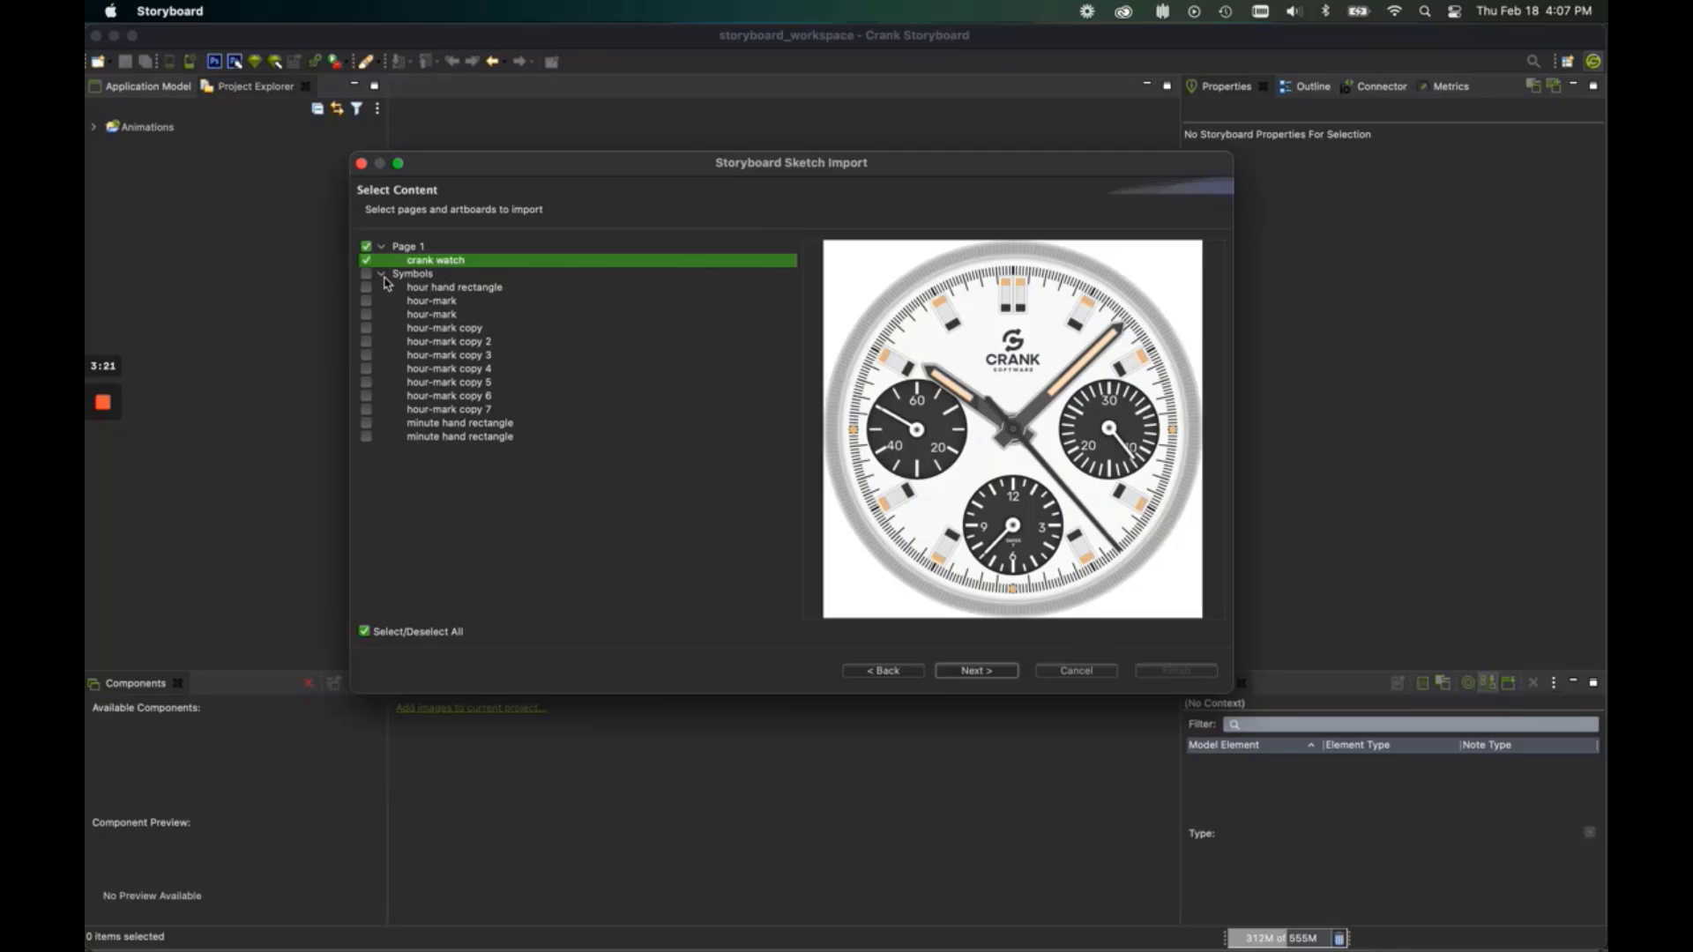
{"action": "left_click", "coordinate": [383, 275]}
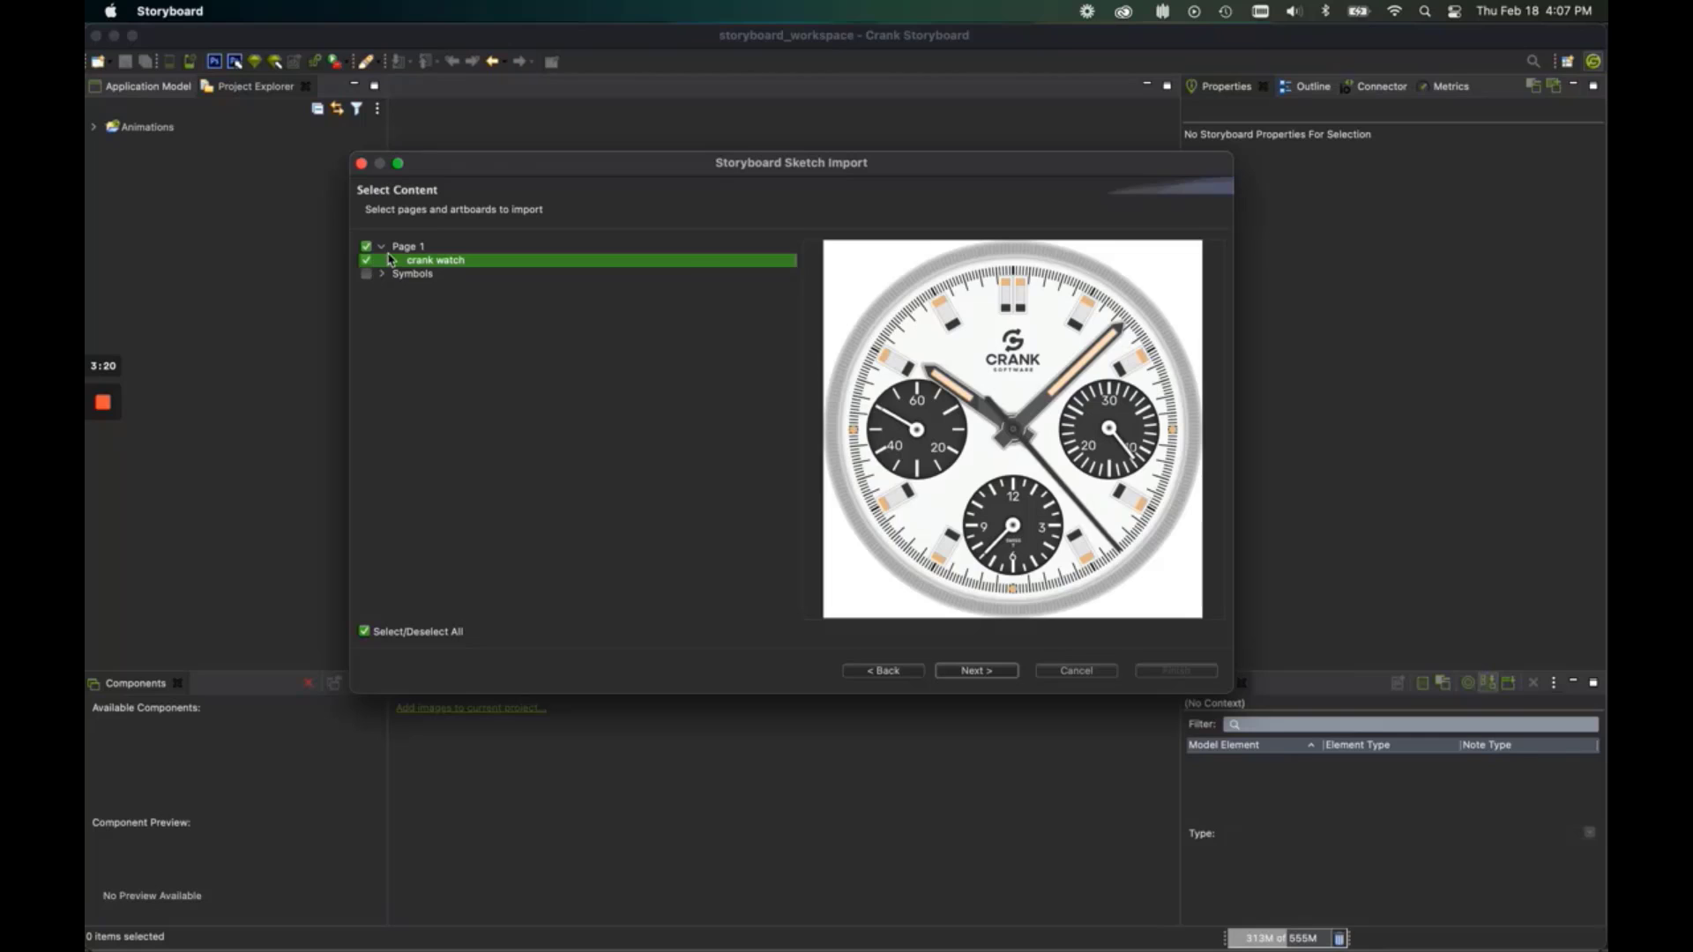
{"action": "left_click", "coordinate": [403, 250]}
{"action": "left_click", "coordinate": [387, 262]}
{"action": "left_click", "coordinate": [987, 674]}
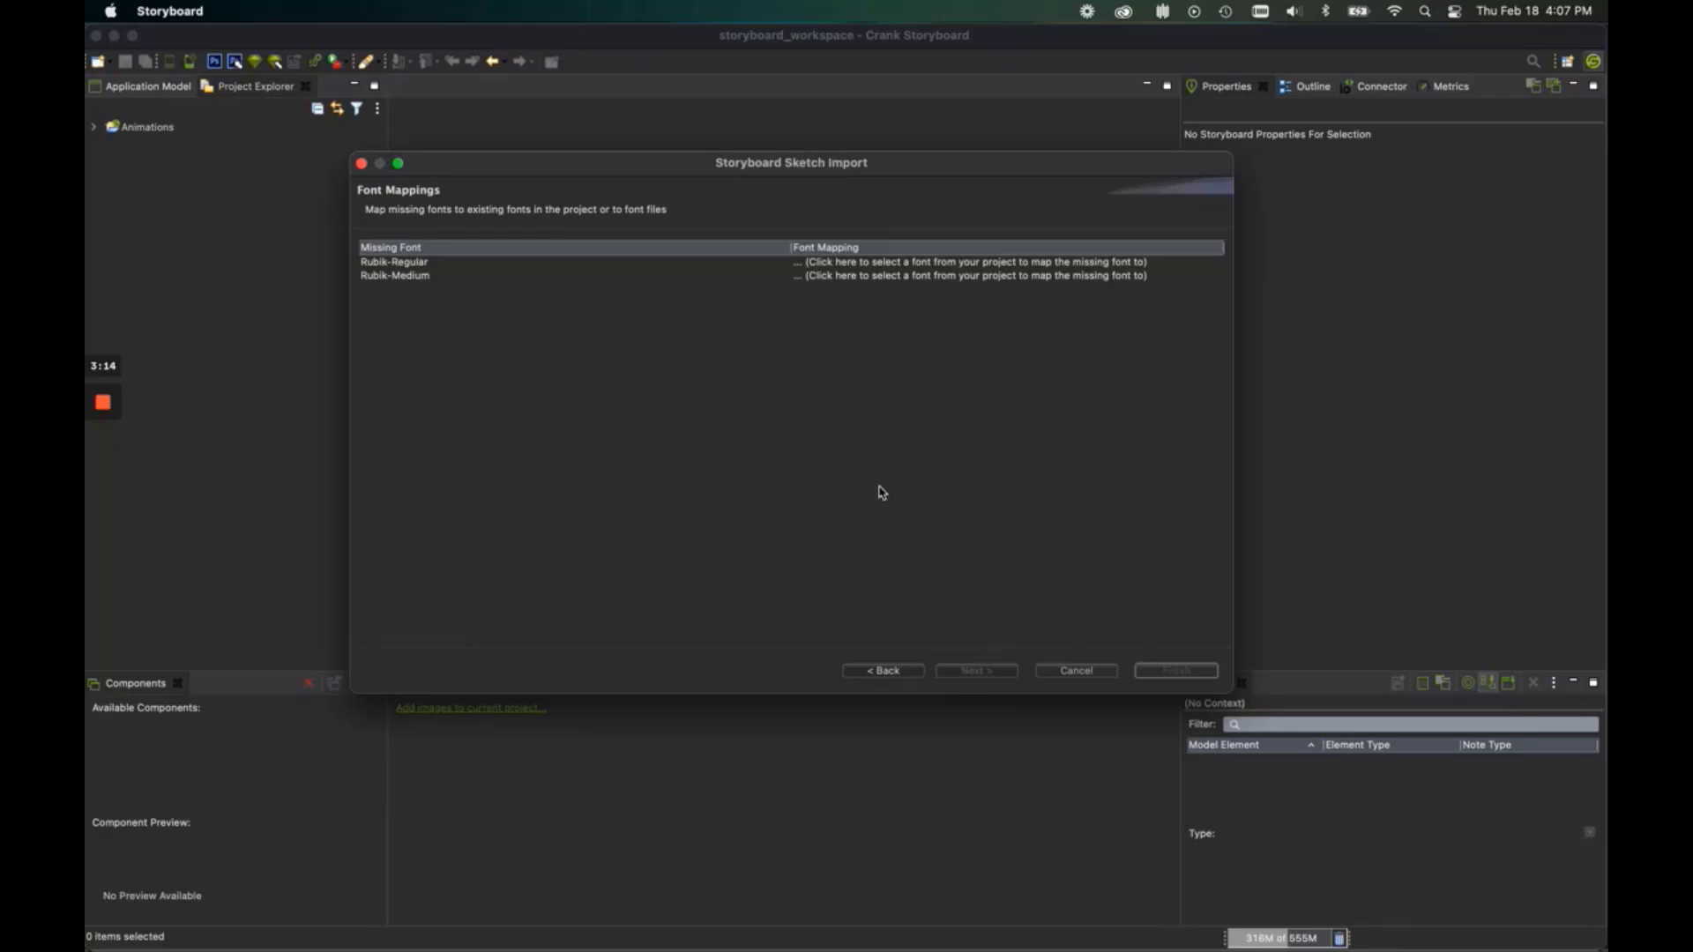
Map Rubik-Regular to Roboto Regular and Rubik-Medium to Roboto Medium, and complete the import.
{"action": "left_click", "coordinate": [858, 264]}
{"action": "scroll", "coordinate": [870, 498], "scroll_direction": "down", "scroll_amount": 5}
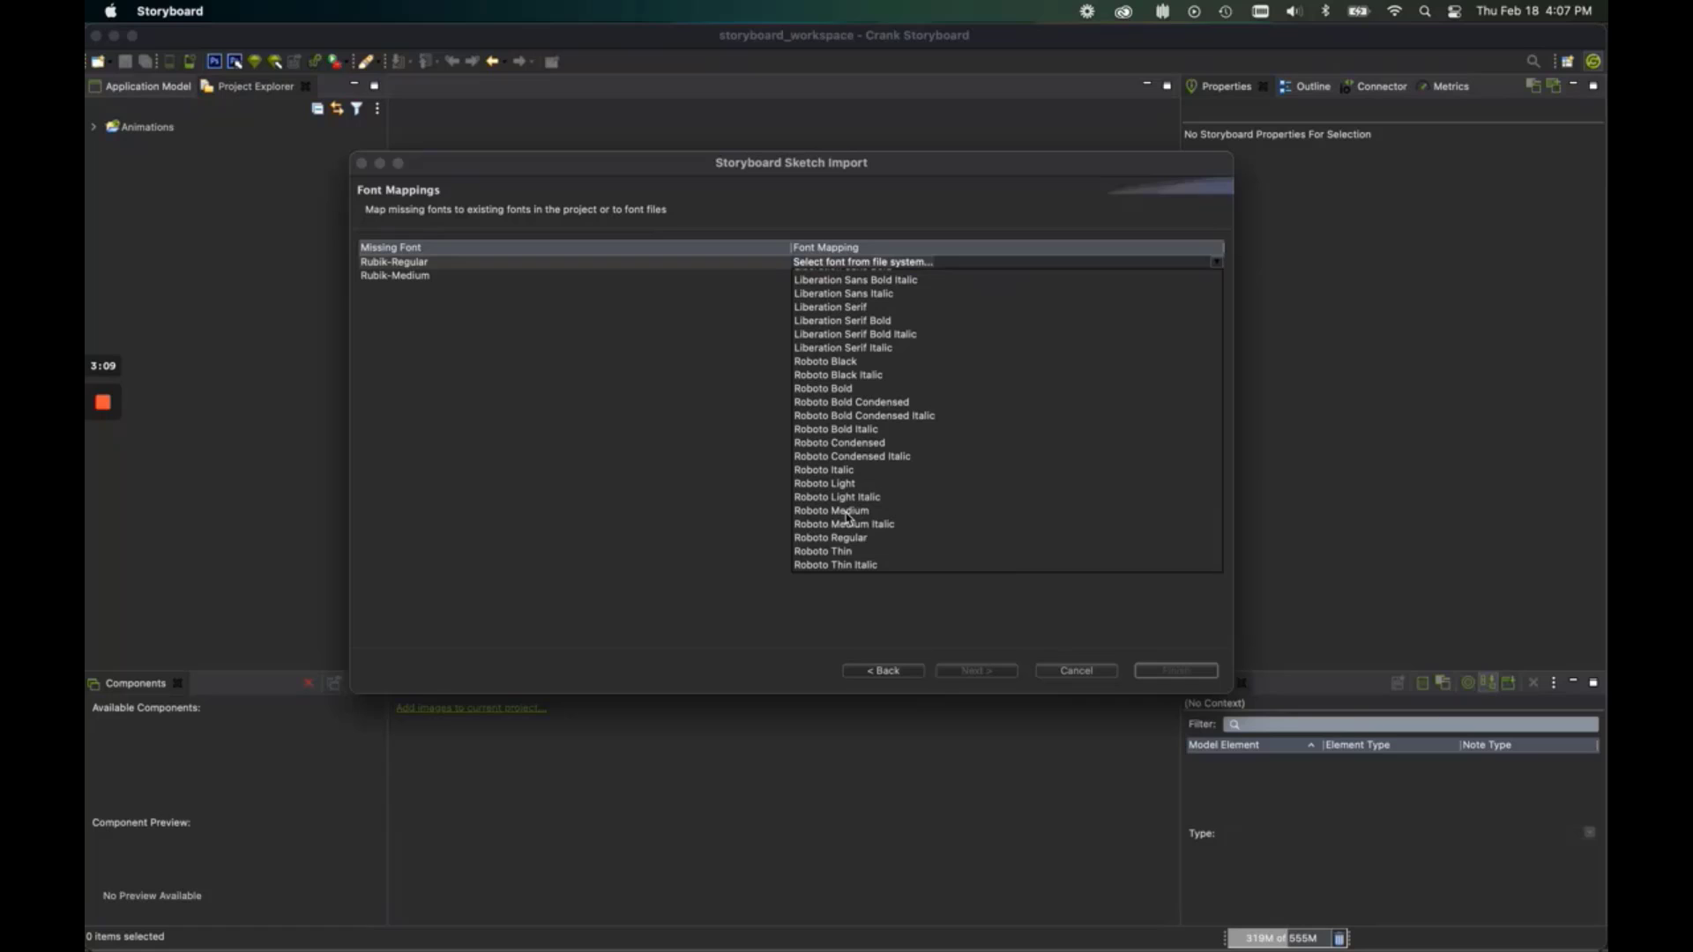
{"action": "left_click", "coordinate": [835, 539]}
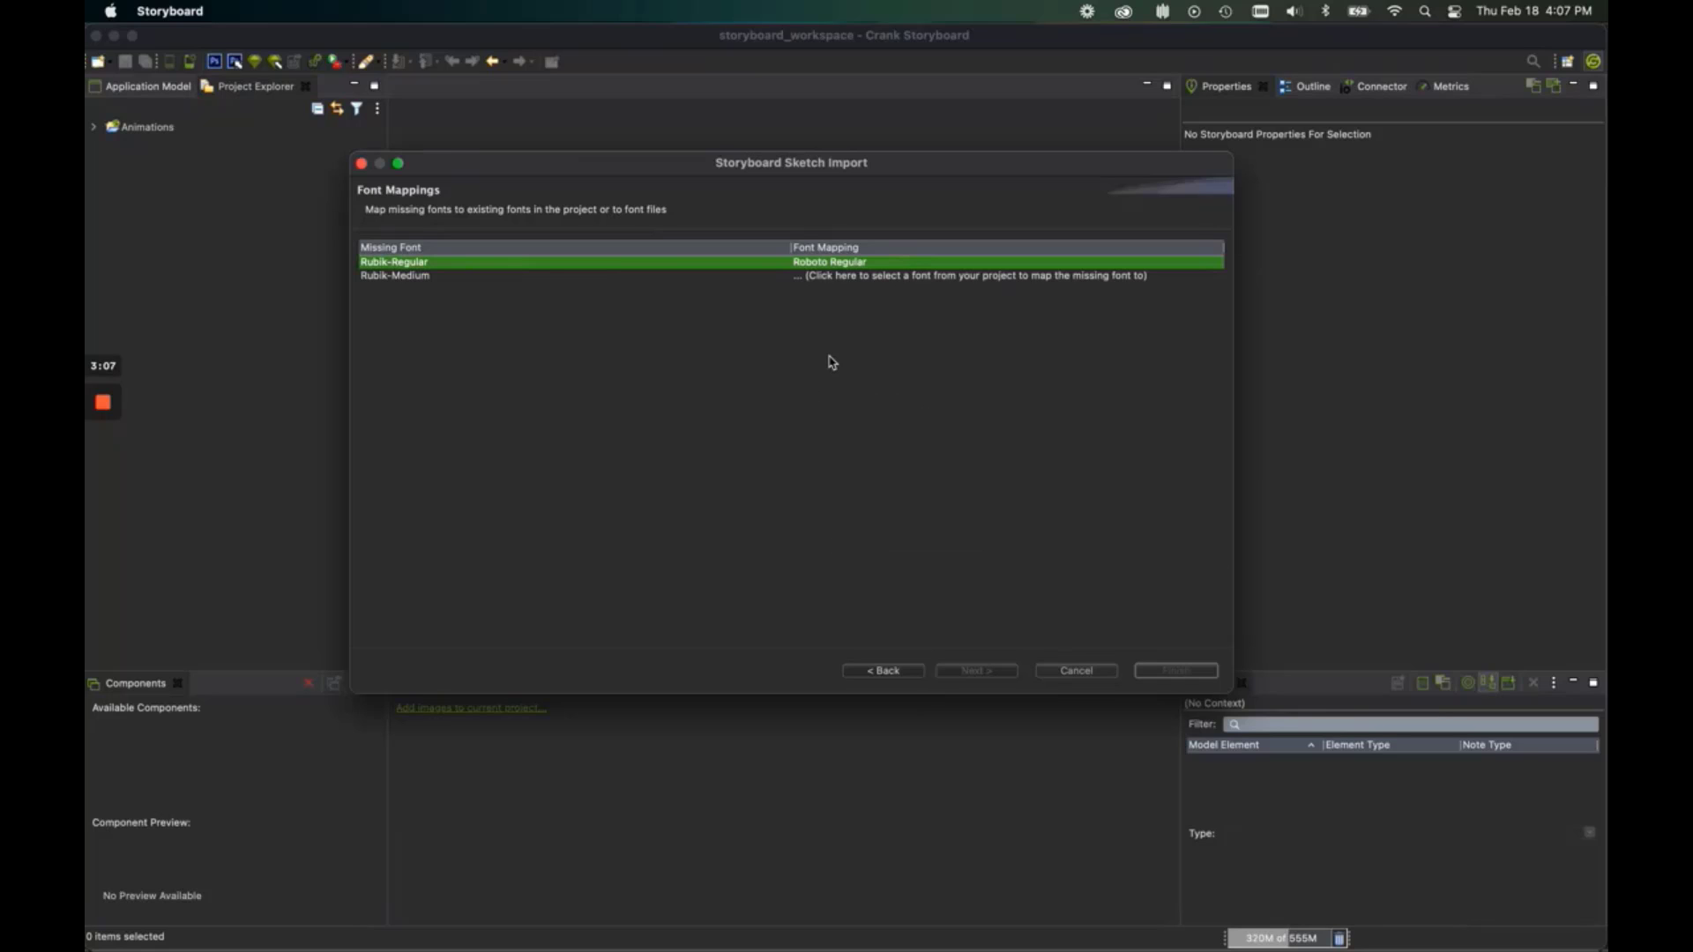
{"action": "left_click", "coordinate": [839, 277]}
{"action": "scroll", "coordinate": [857, 377], "scroll_direction": "down", "scroll_amount": 10}
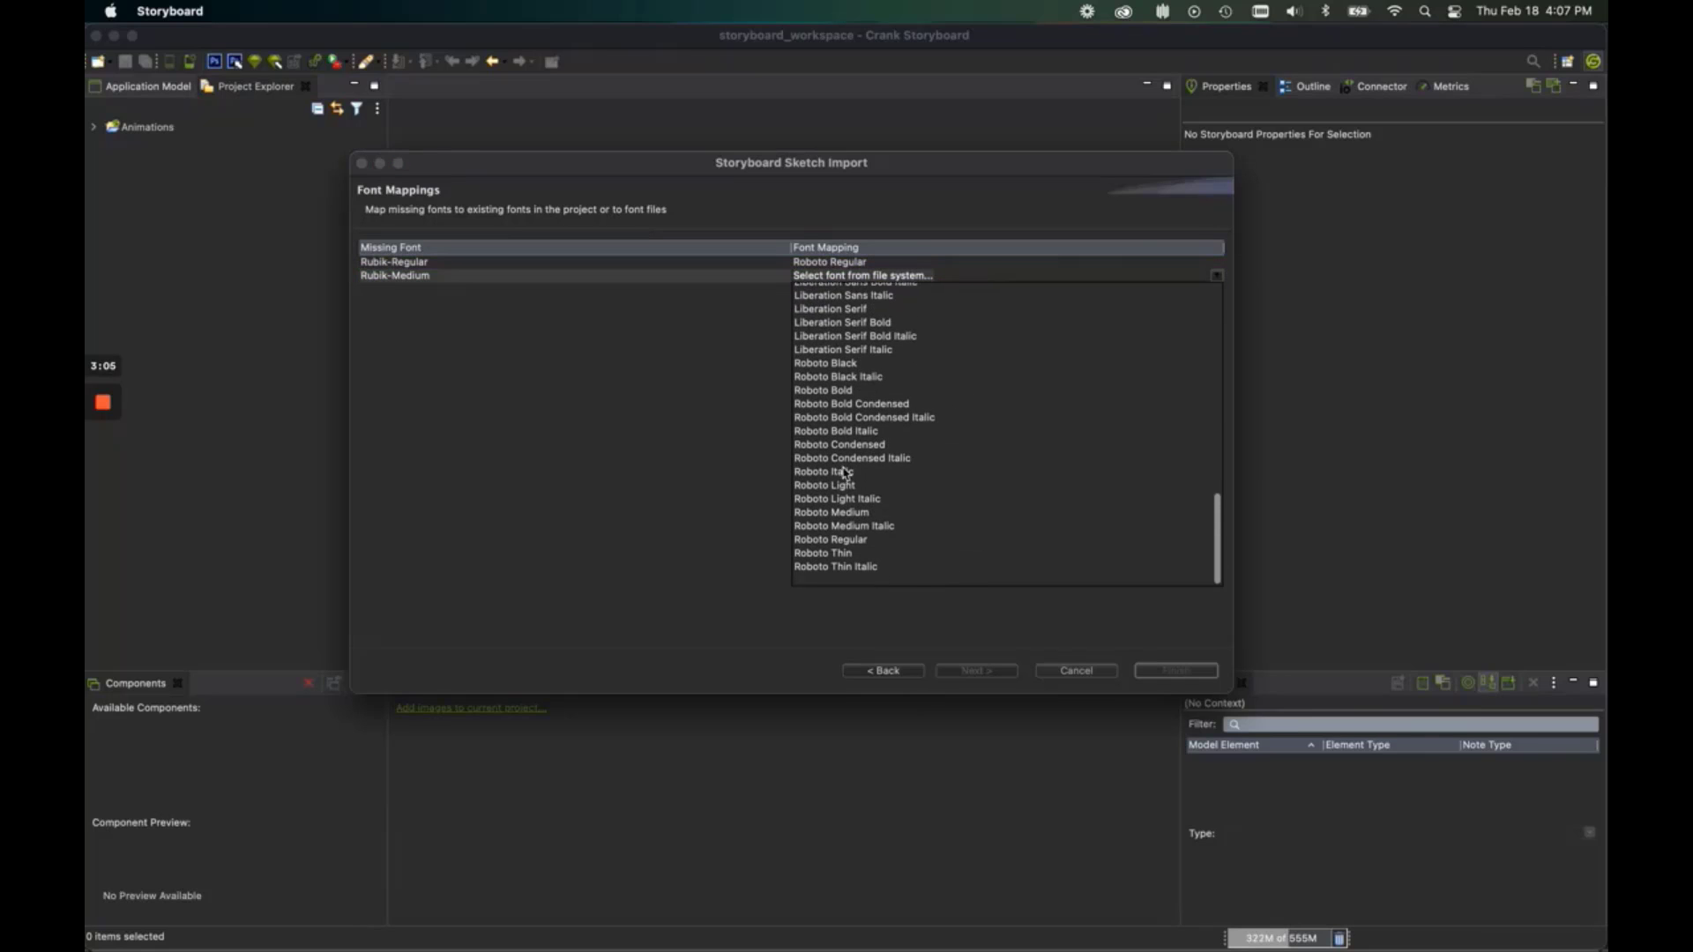
{"action": "left_click", "coordinate": [836, 524]}
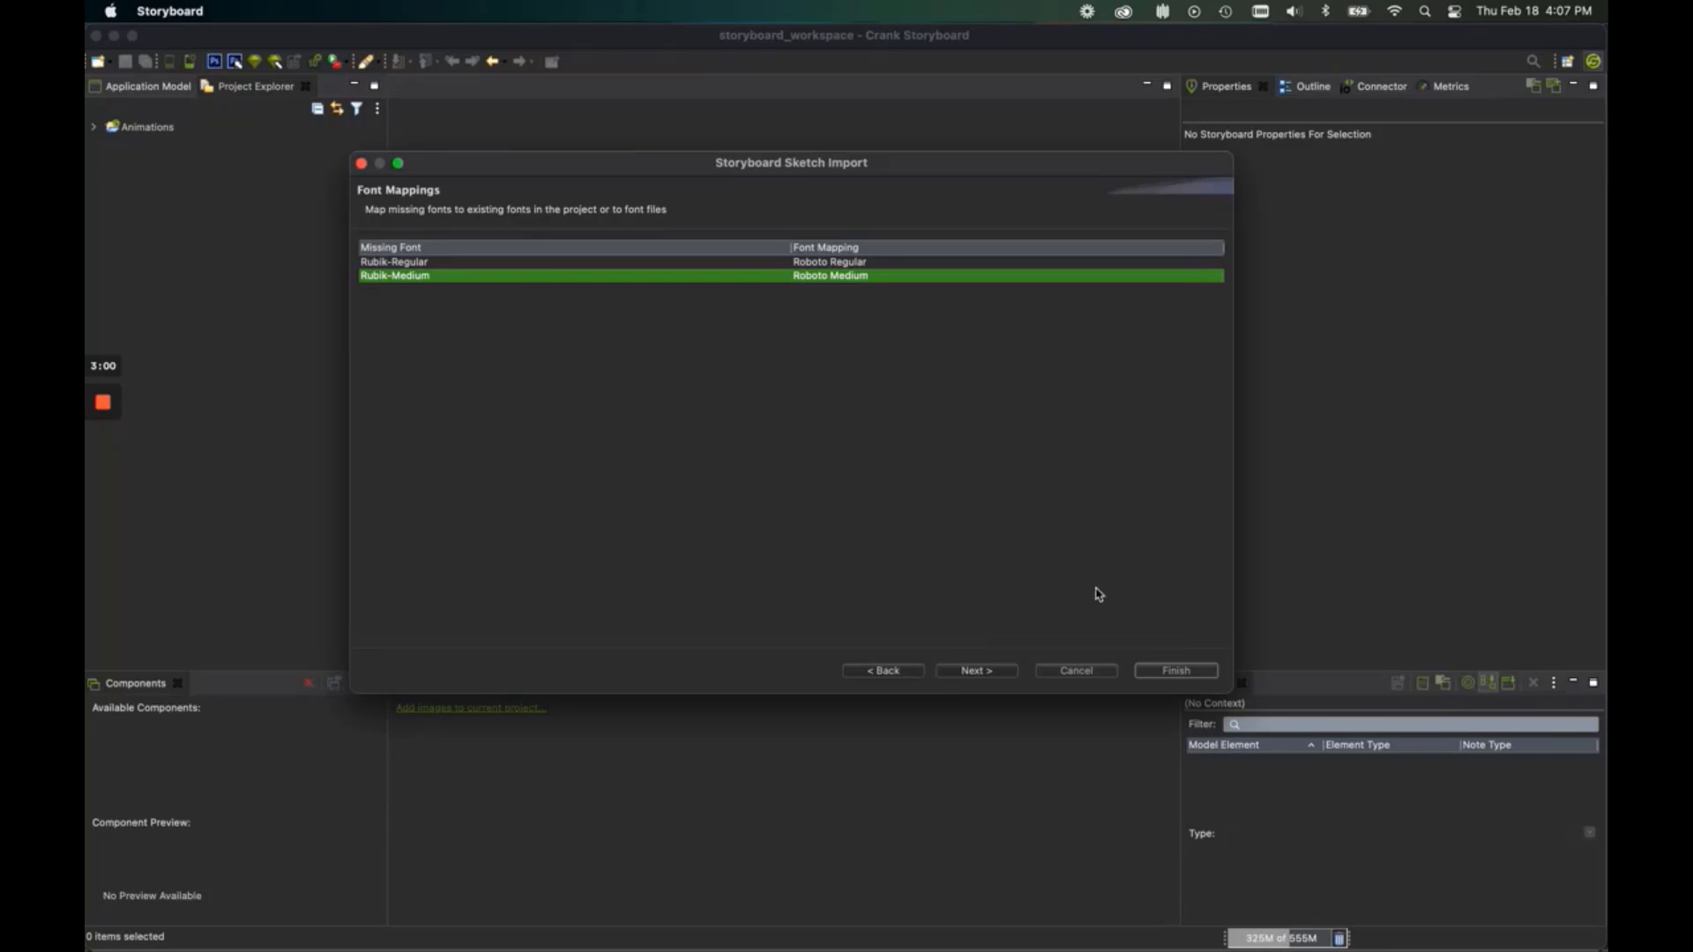
{"action": "left_click", "coordinate": [1170, 677]}
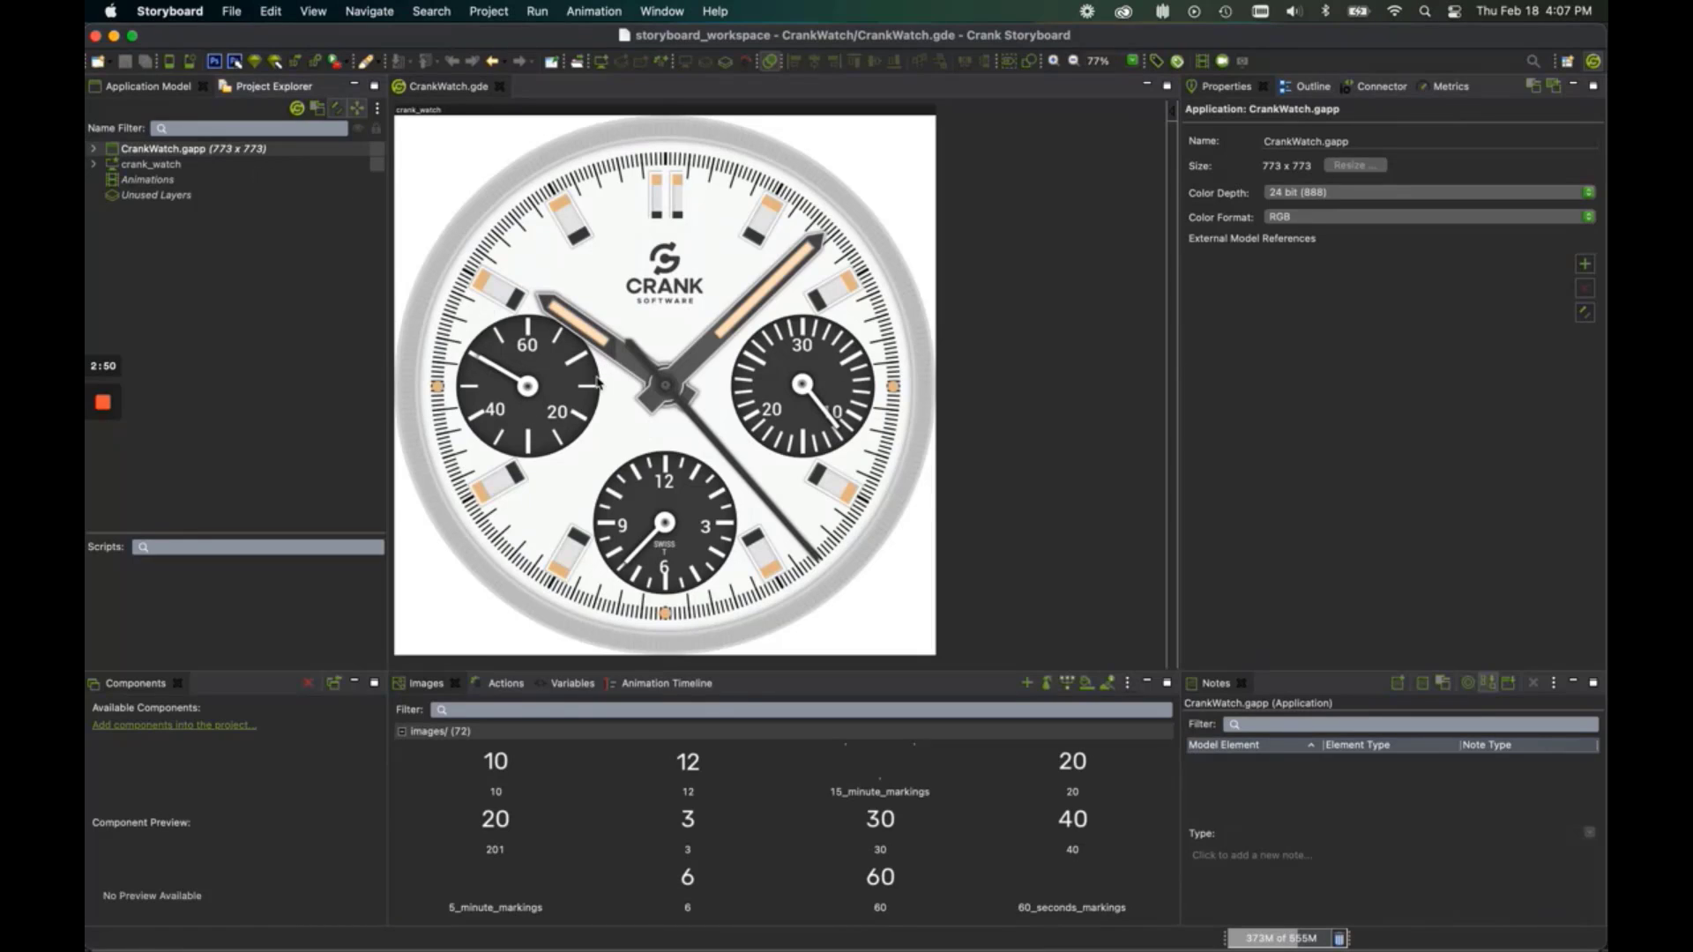
Set up a Sketch re-import of CrankWatchV2.sketch from the Desktop into the existing CrankWatch.gde workspace model.
{"action": "left_click", "coordinate": [518, 385]}
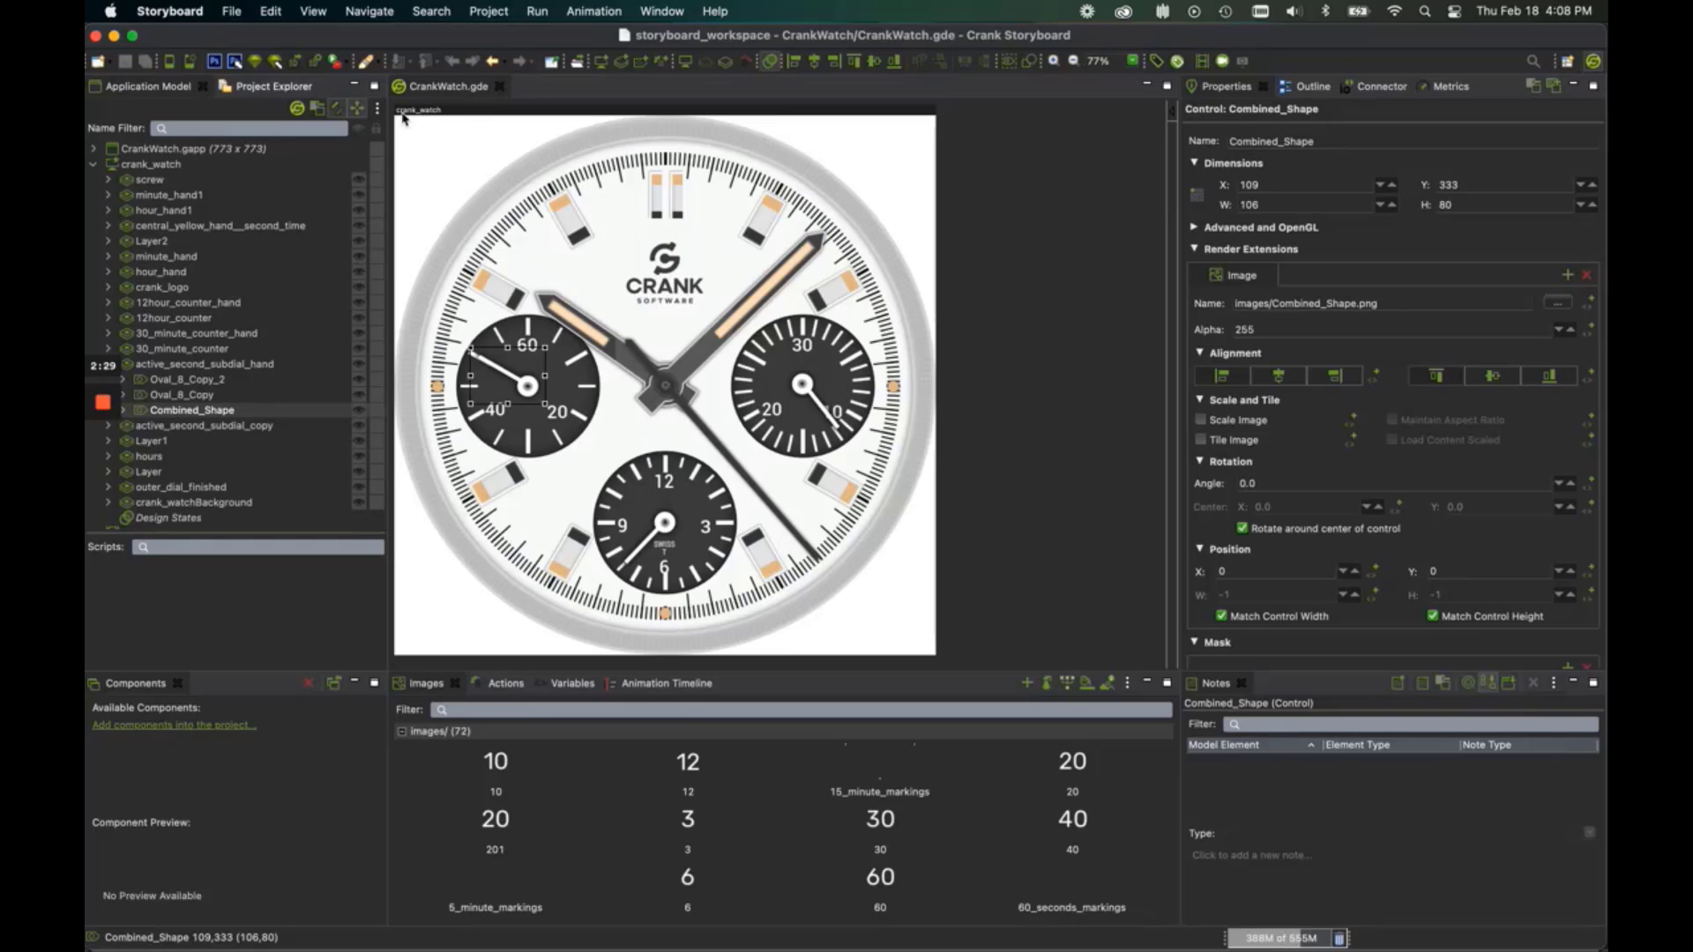
{"action": "left_click", "coordinate": [279, 67]}
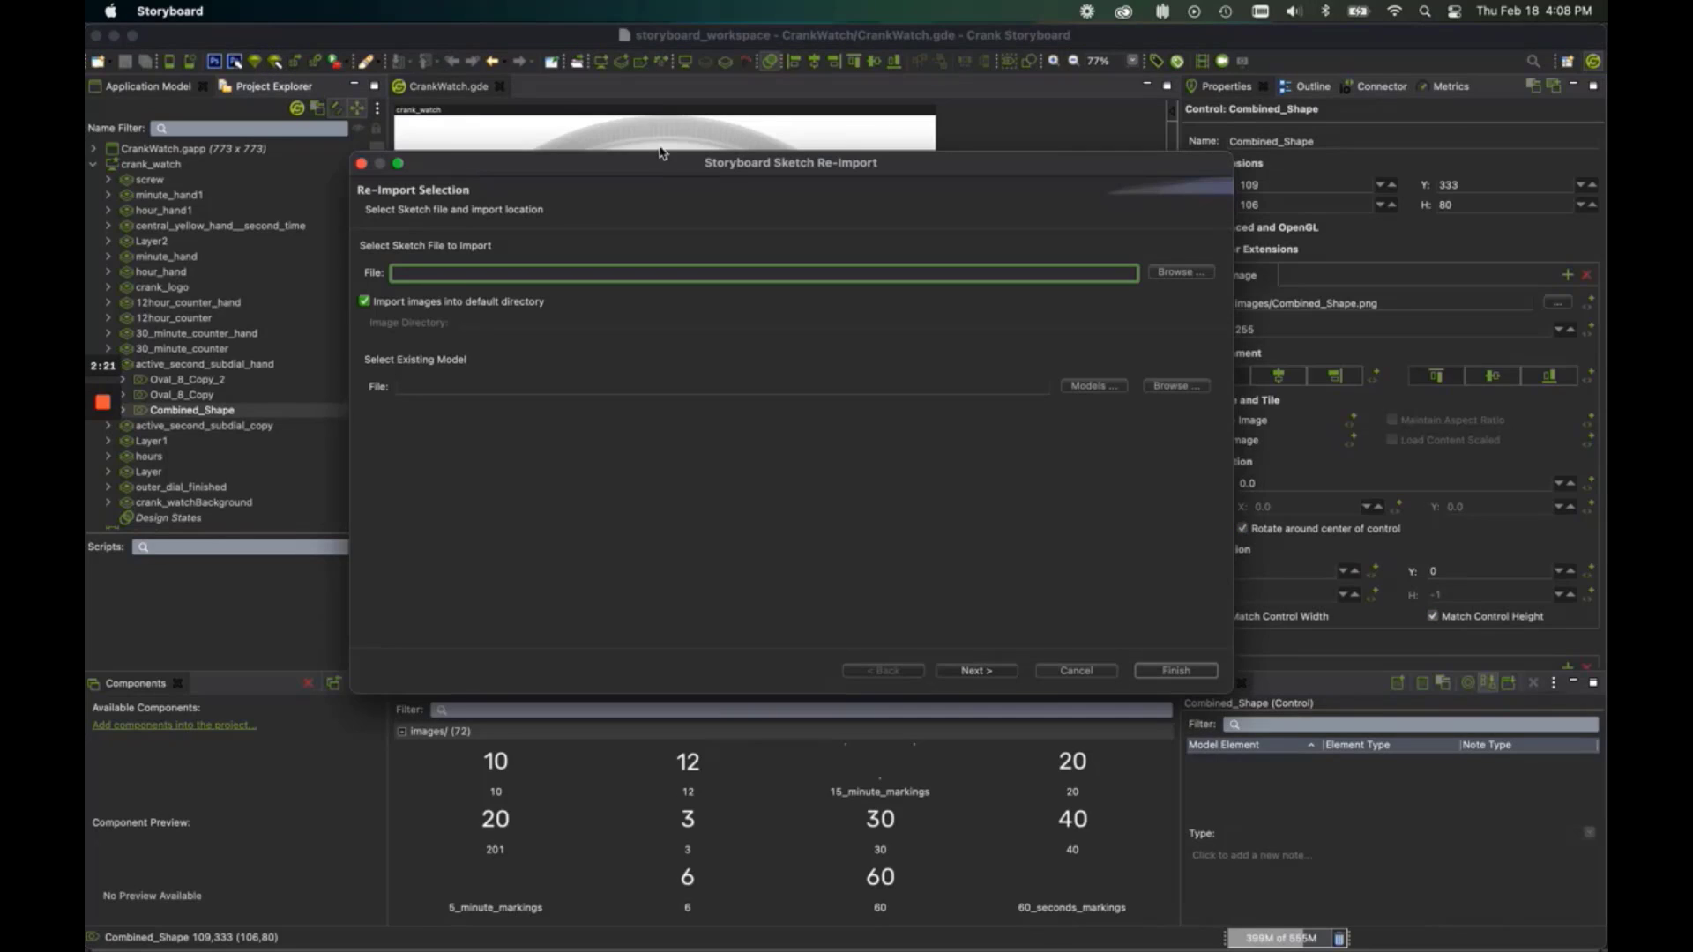
{"action": "left_click", "coordinate": [1179, 272]}
{"action": "left_click", "coordinate": [748, 280]}
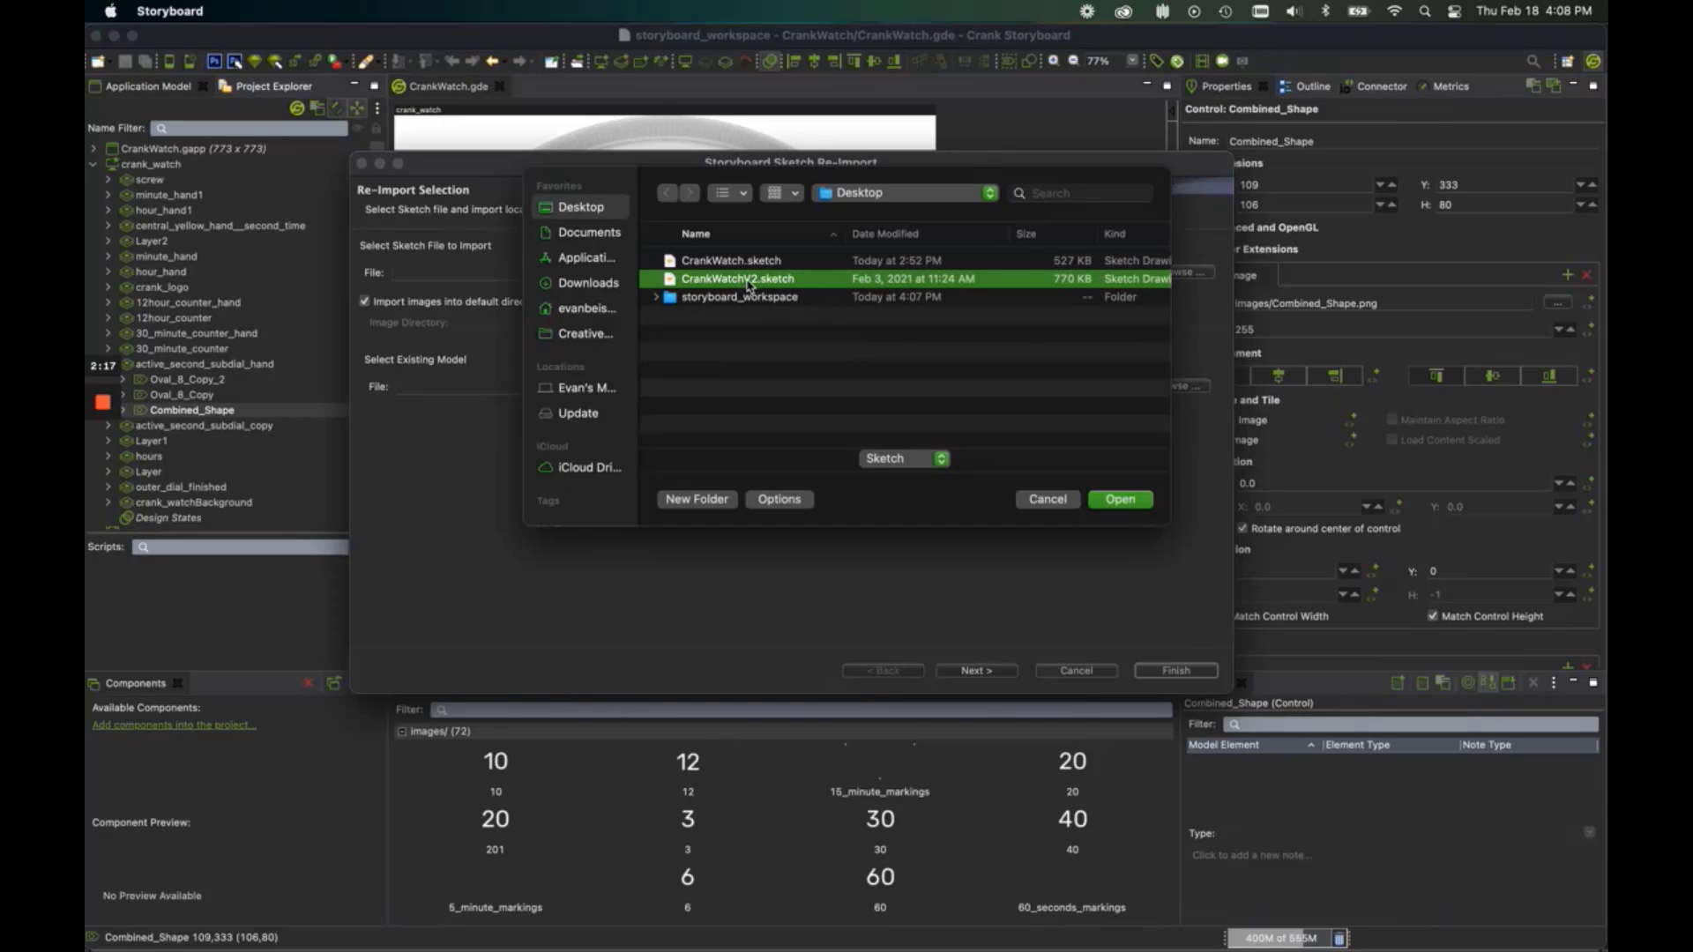
{"action": "double_click", "coordinate": [749, 281]}
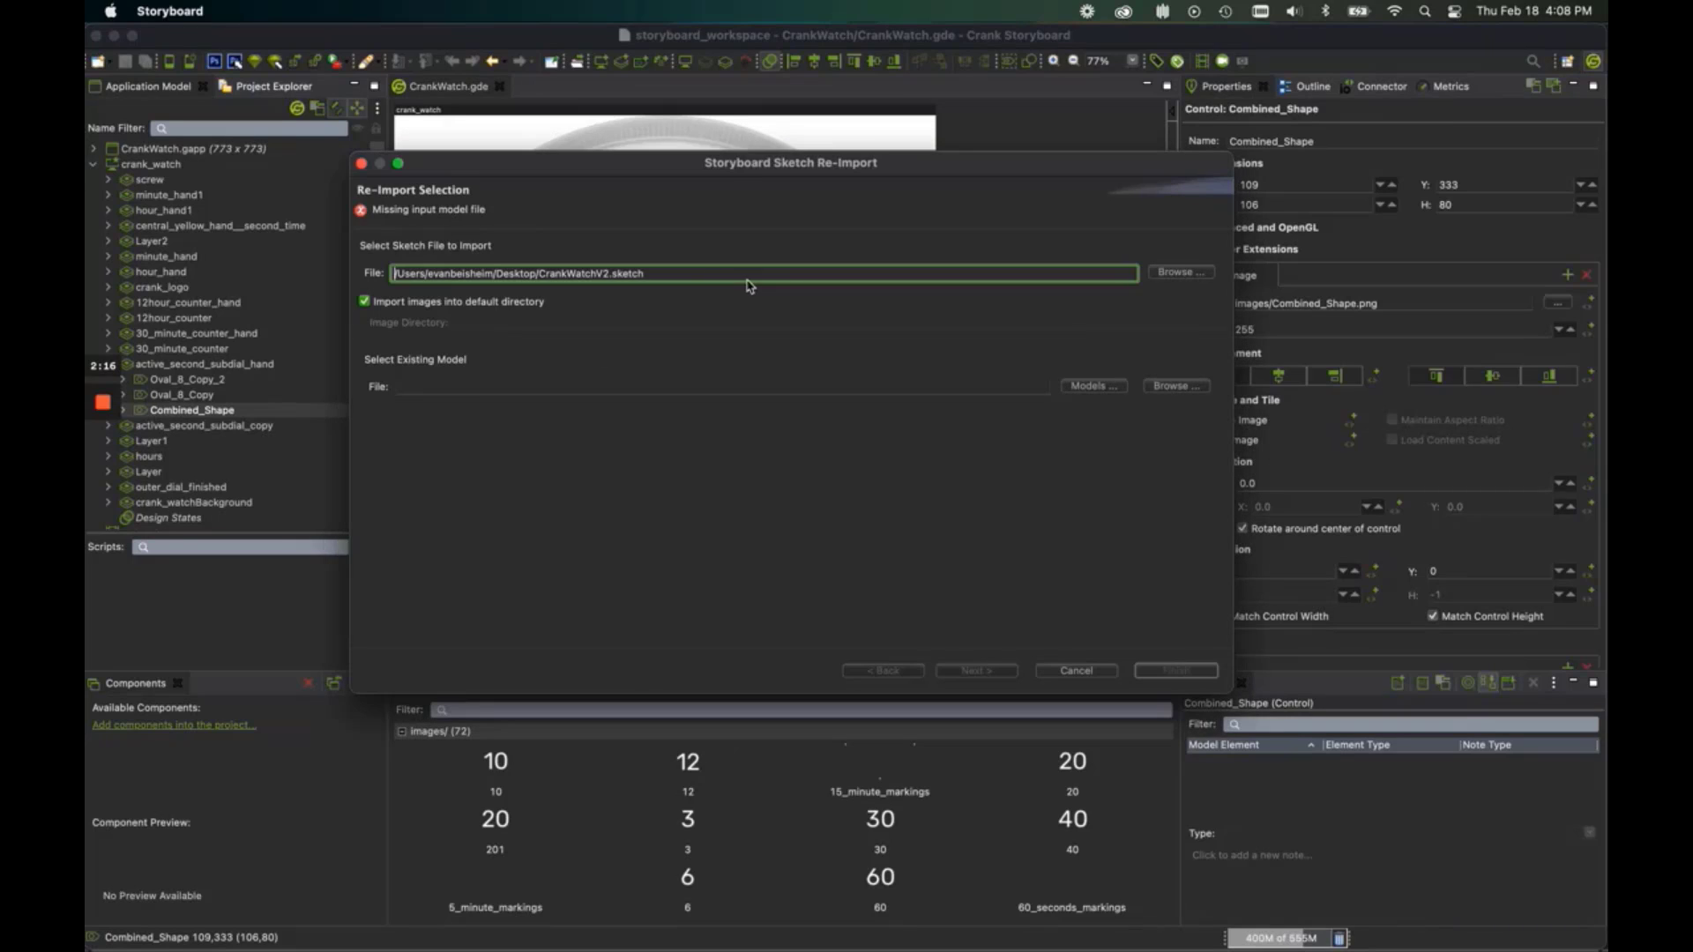
{"action": "left_click", "coordinate": [1091, 387]}
{"action": "left_click", "coordinate": [711, 304]}
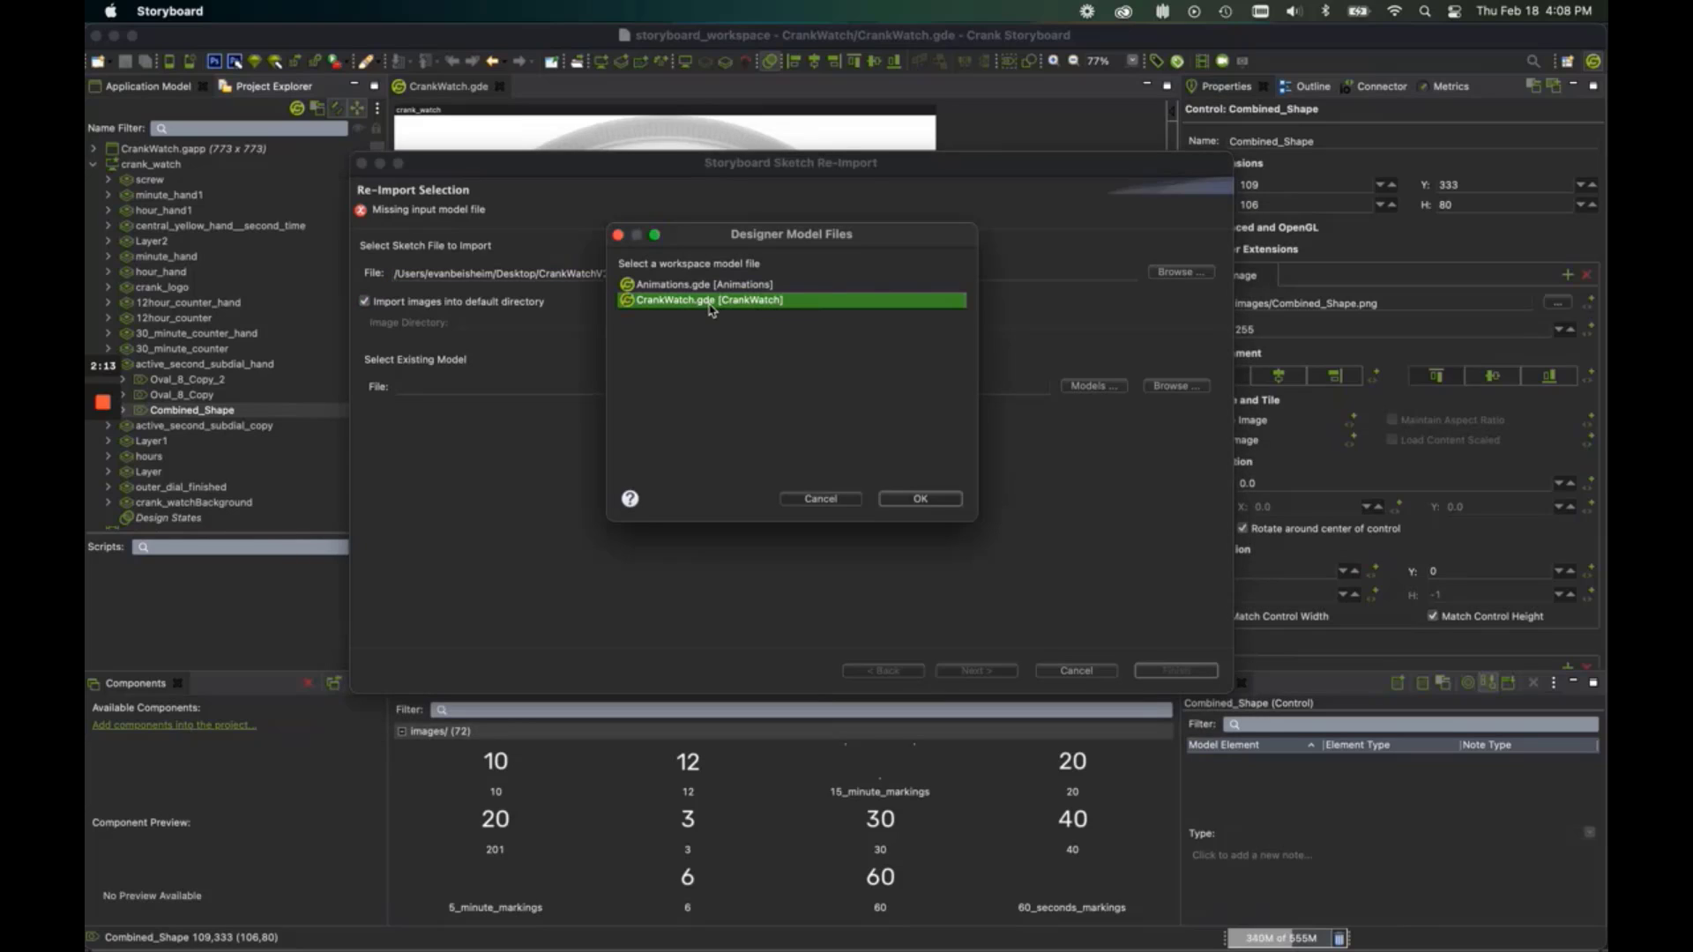
{"action": "double_click", "coordinate": [710, 302]}
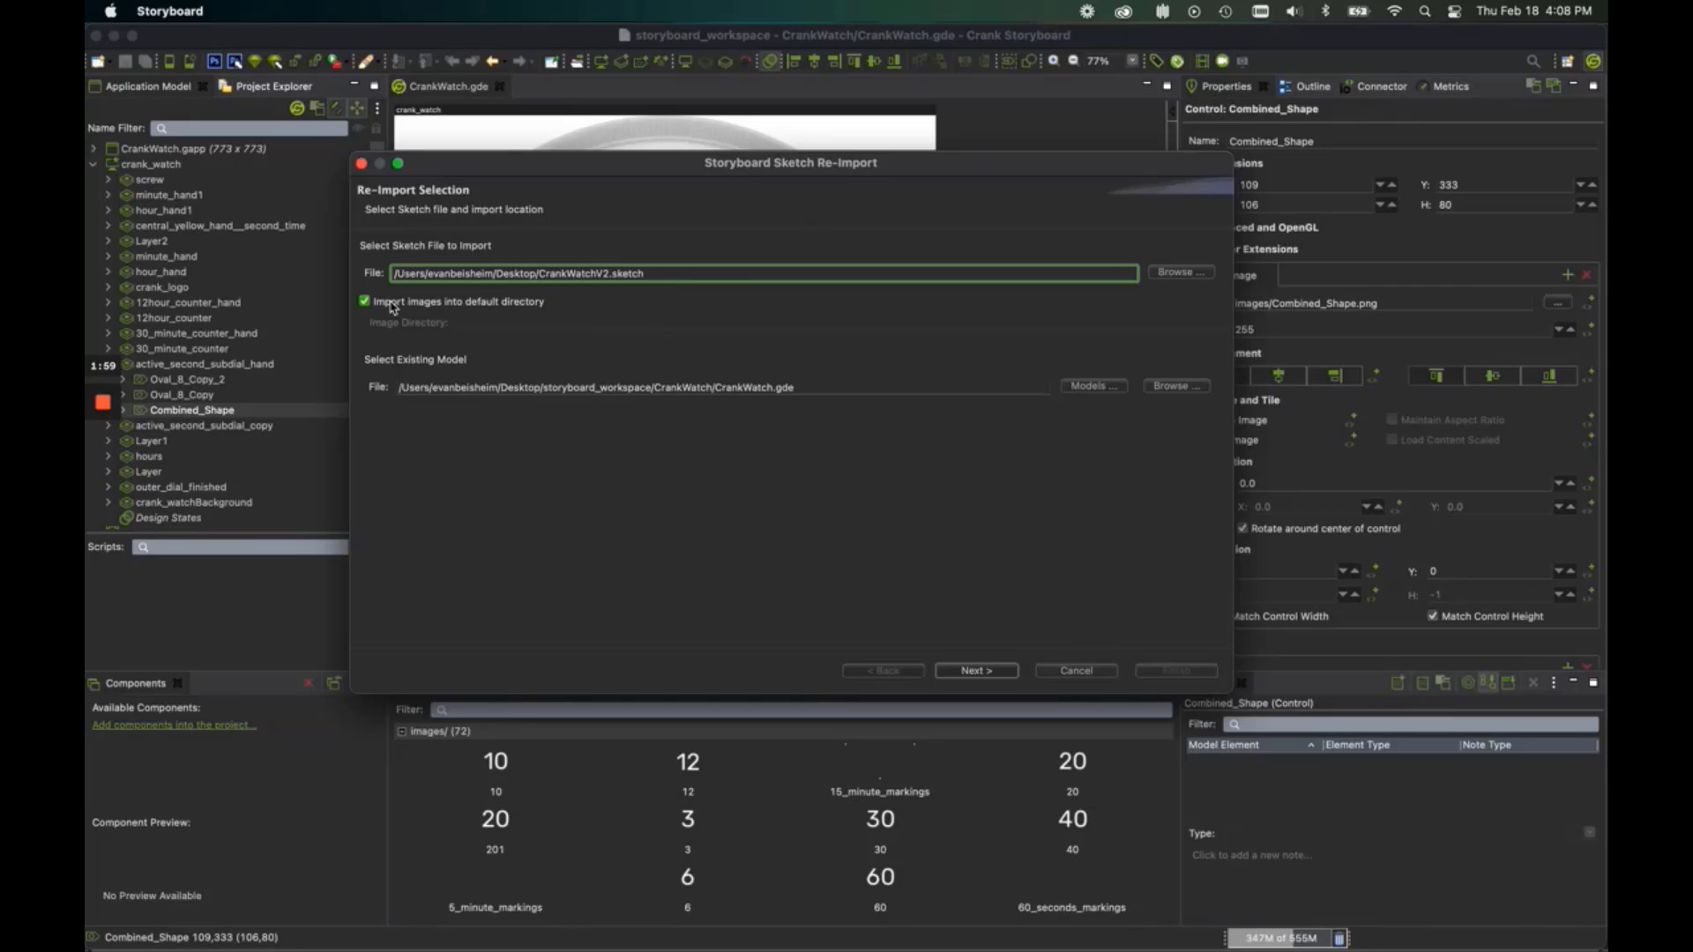
Keep images importing into the default directory, and preview and accept the crank watch artboard for re-import.
{"action": "left_click", "coordinate": [453, 304]}
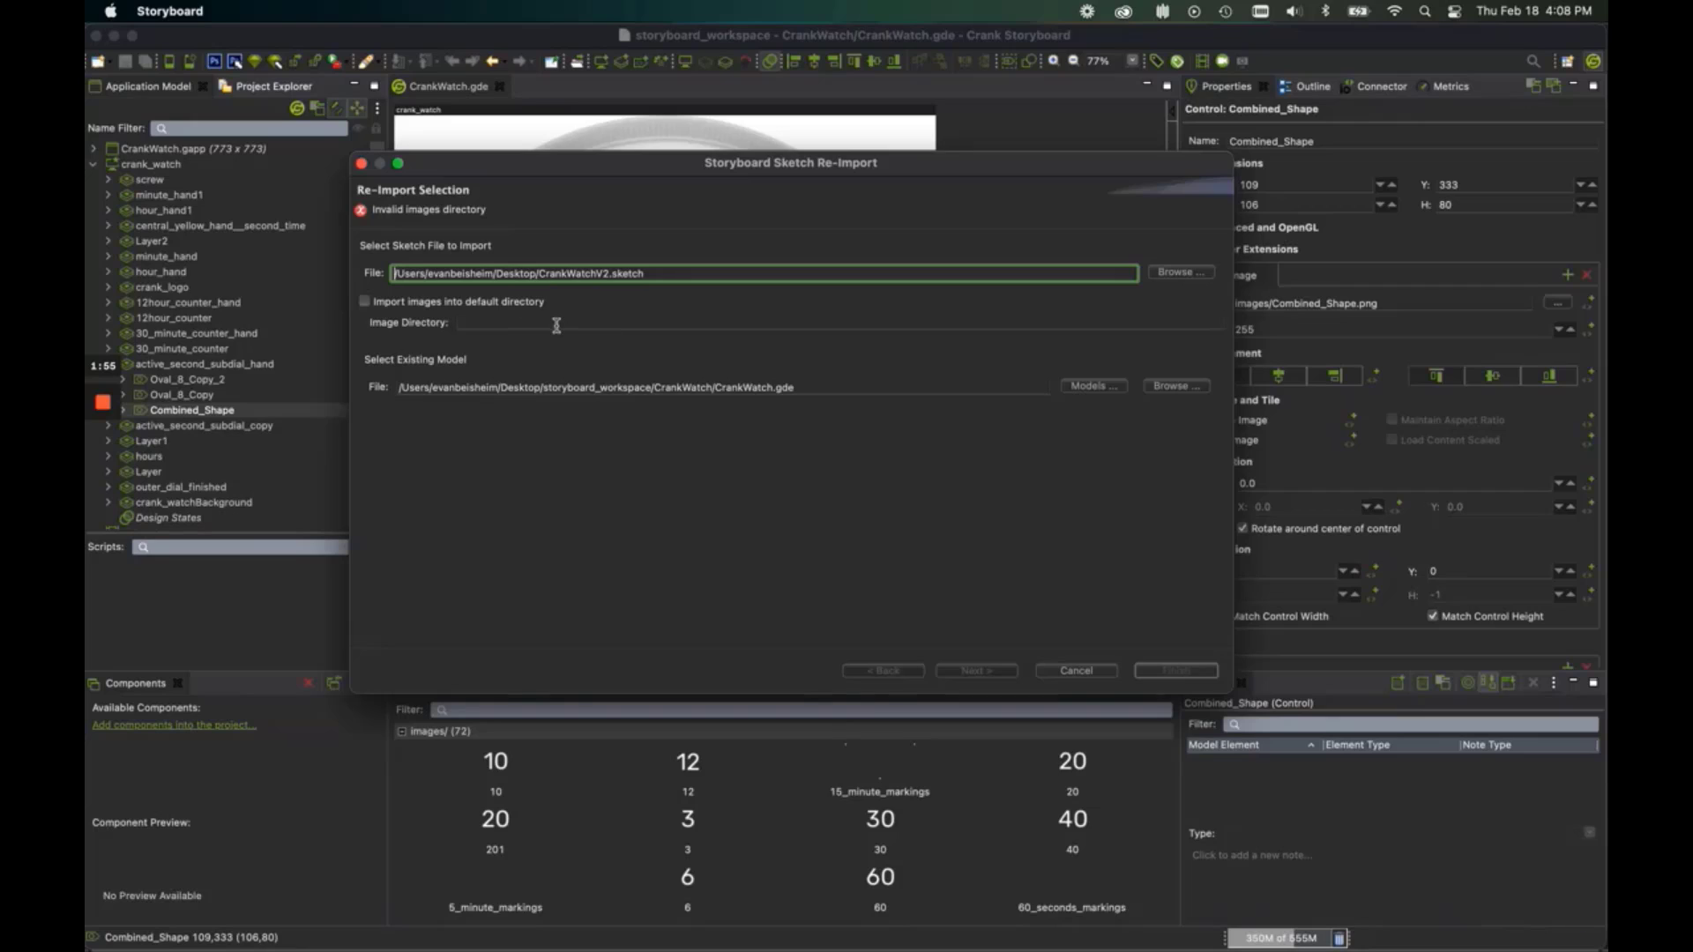
{"action": "left_click", "coordinate": [416, 305]}
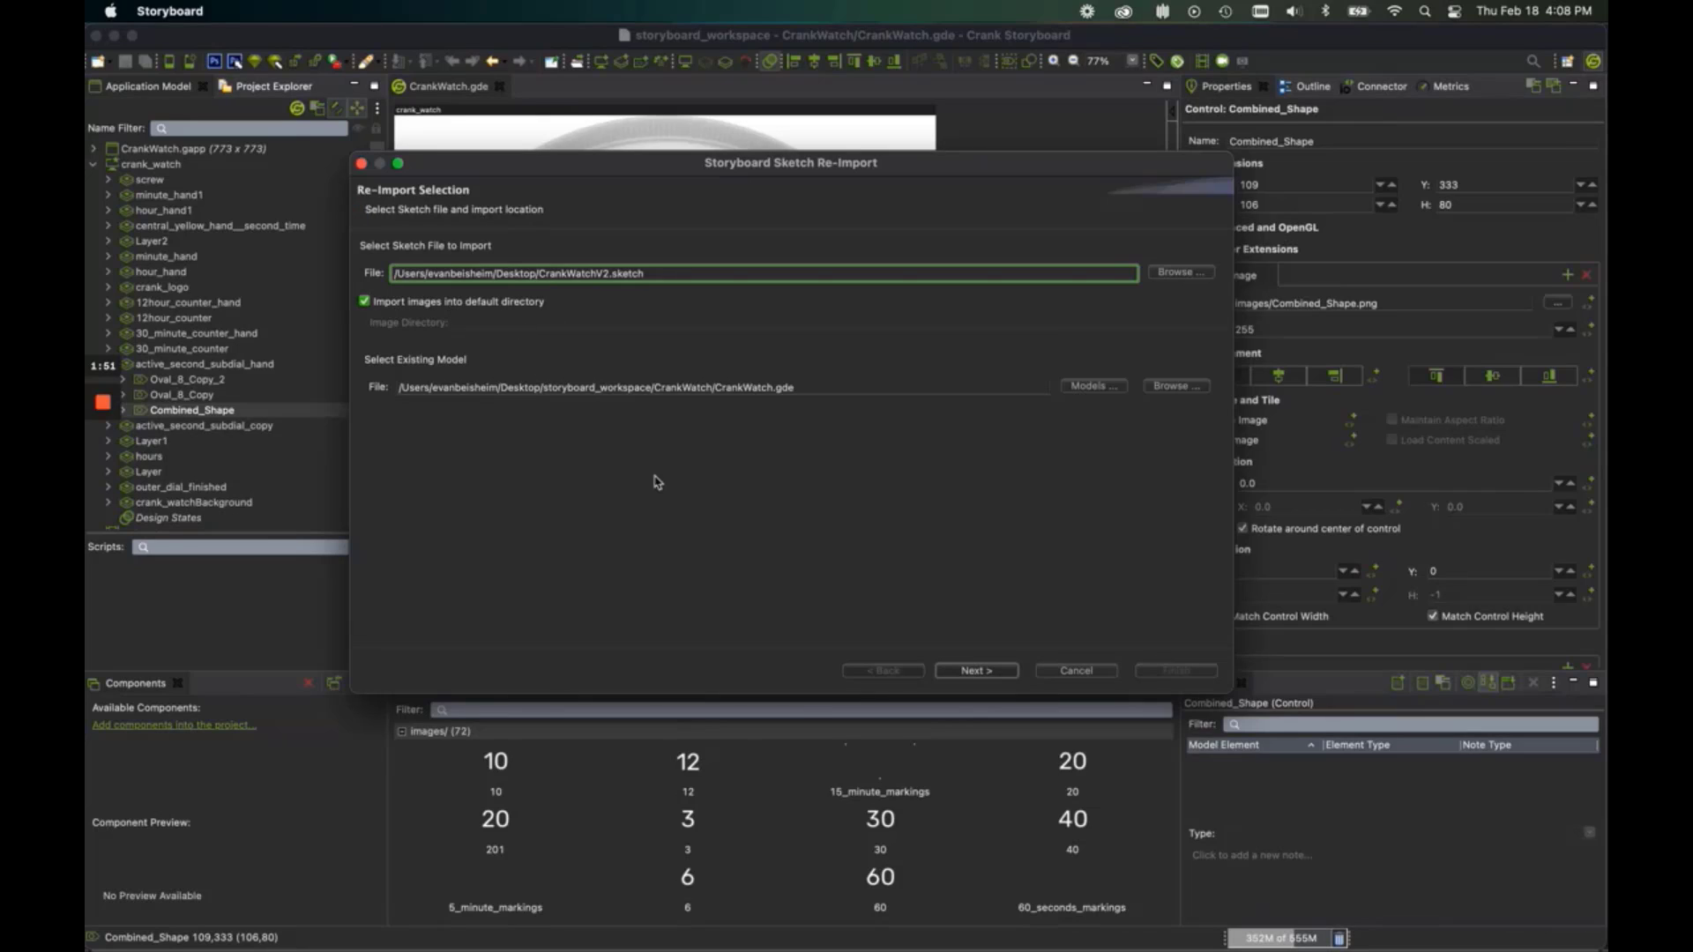
{"action": "left_click", "coordinate": [977, 672]}
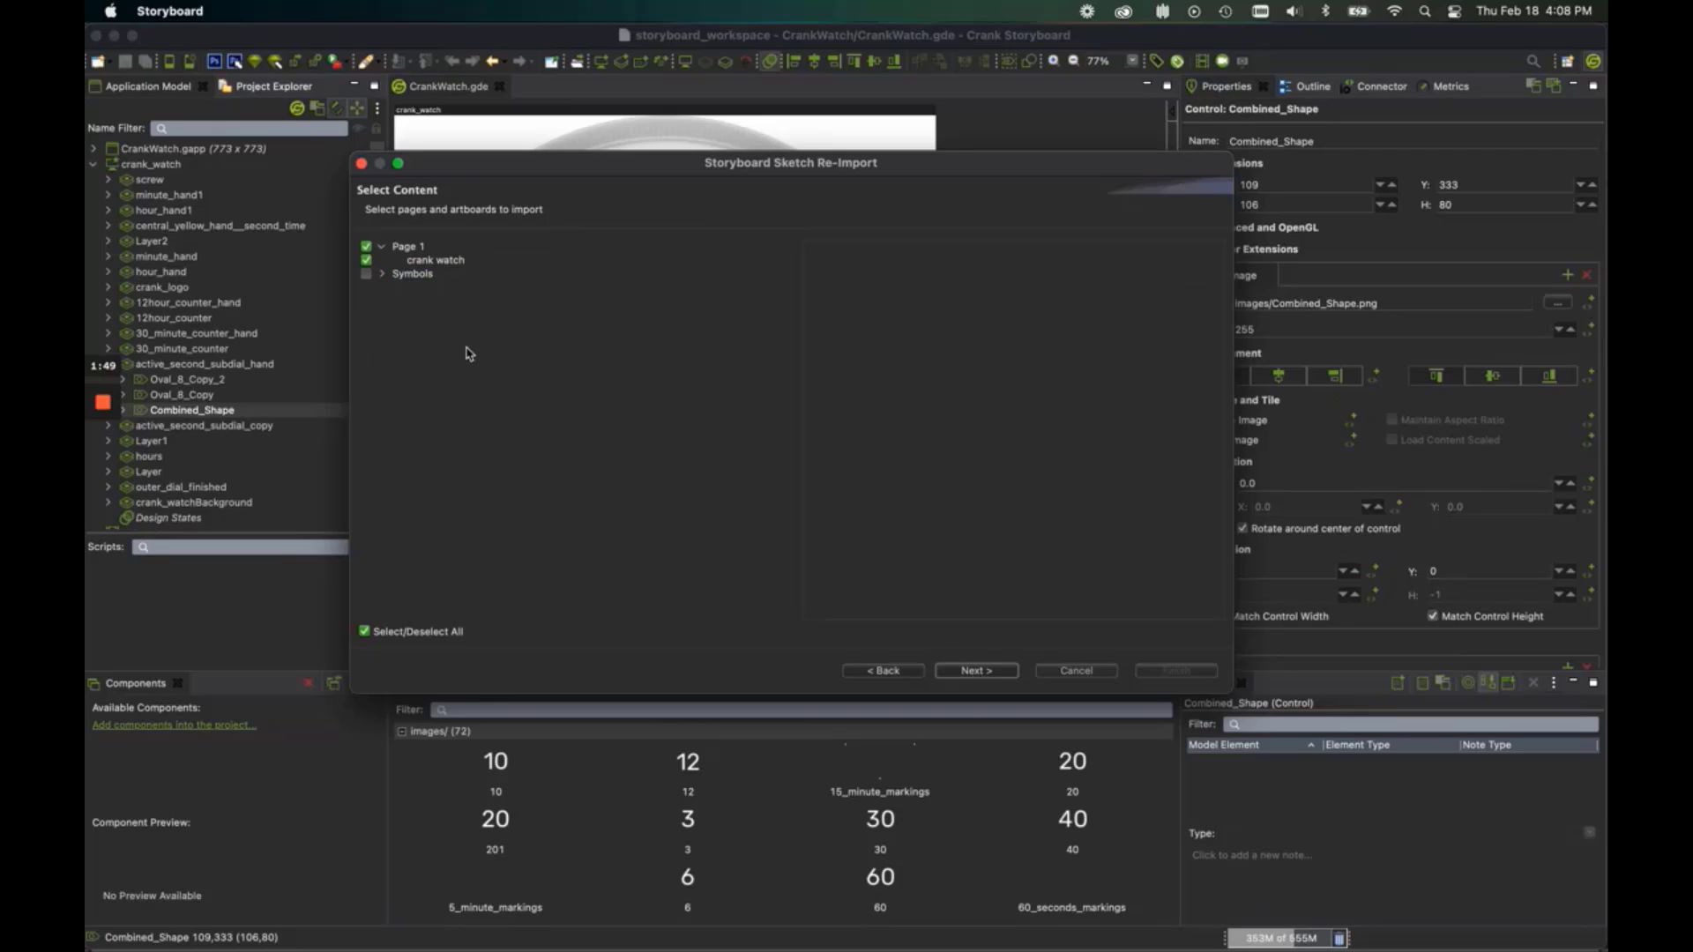
{"action": "left_click", "coordinate": [432, 262]}
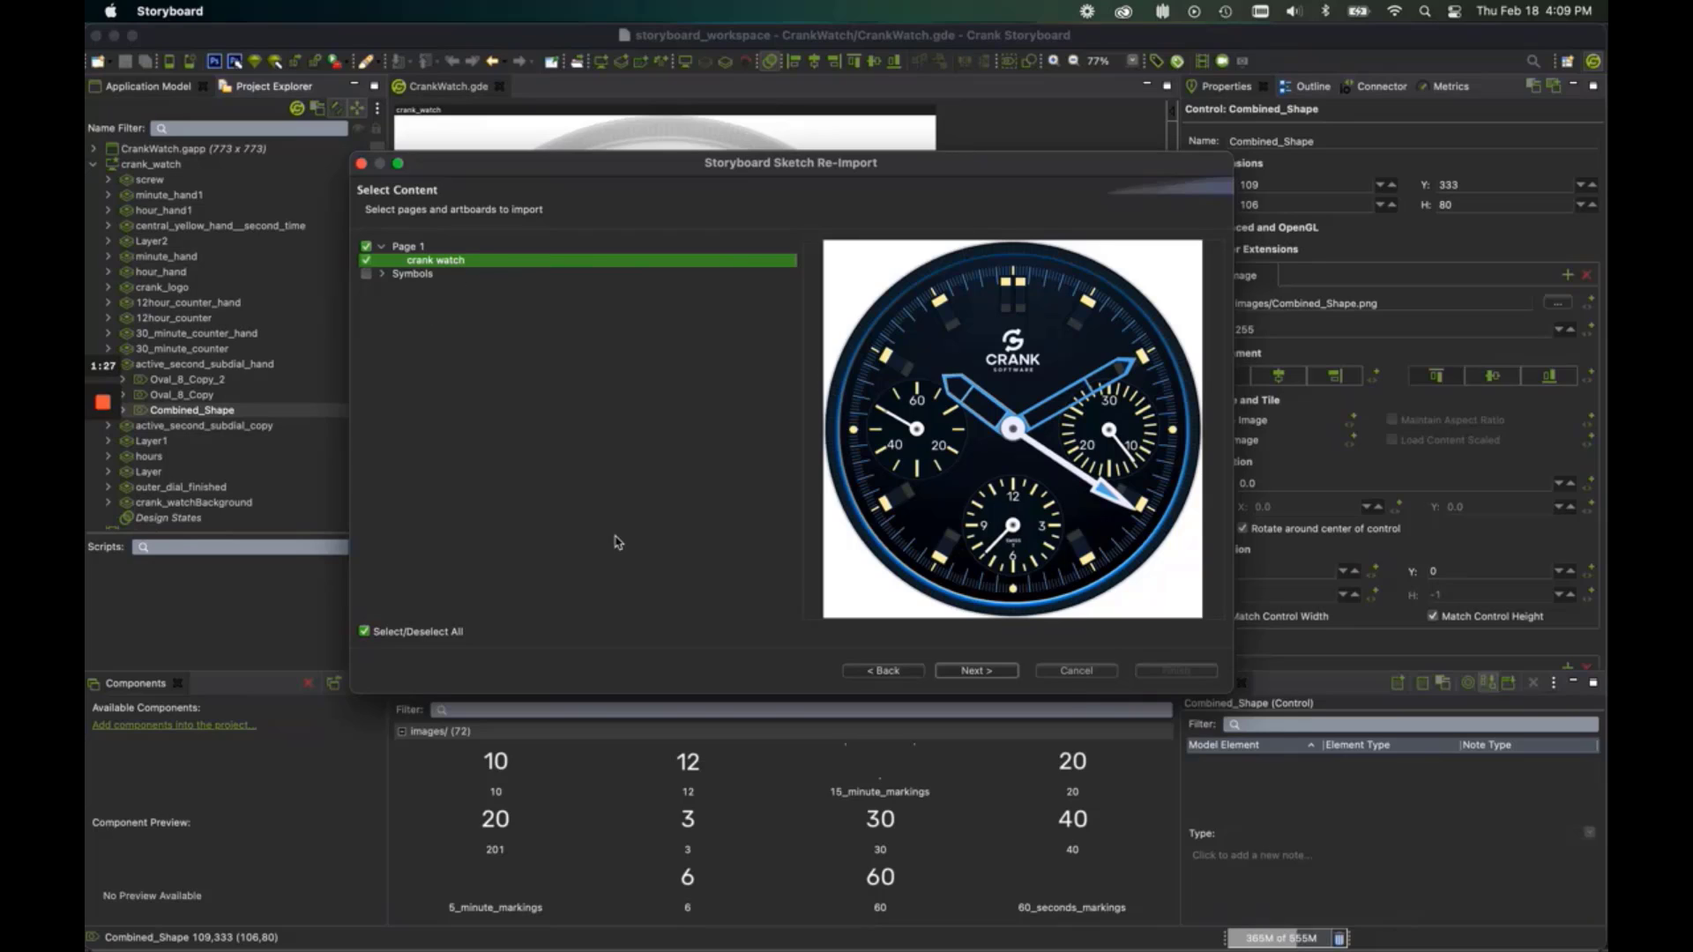
{"action": "left_click", "coordinate": [977, 673]}
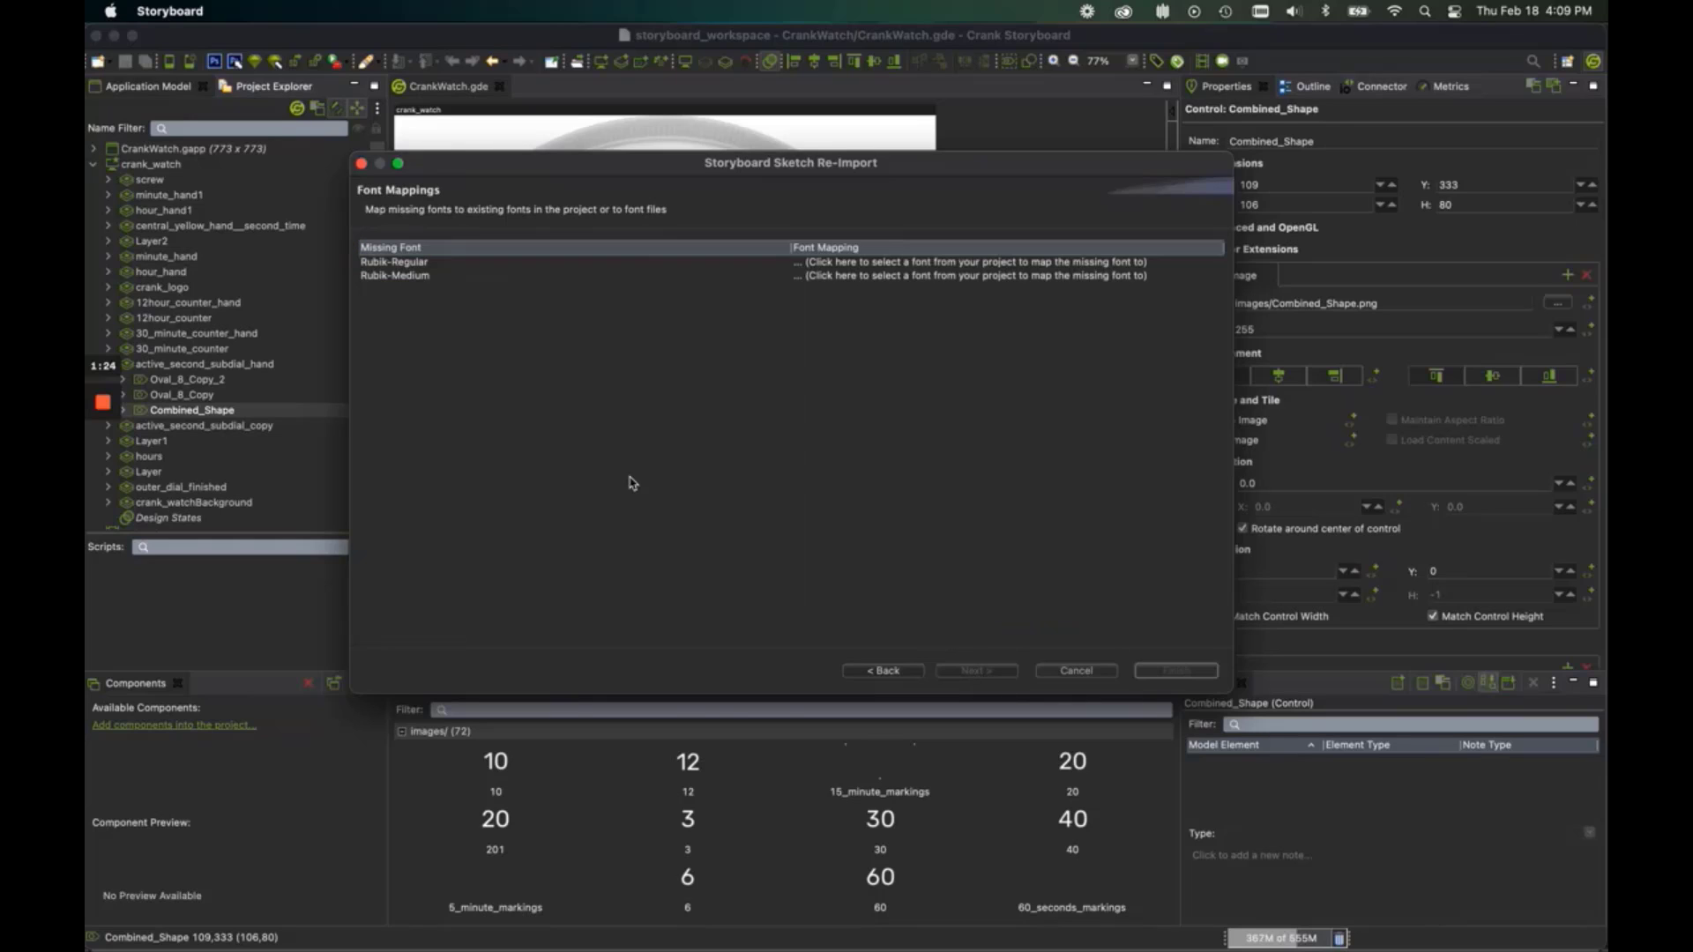
Map Rubik-Regular to Roboto Regular and Rubik-Medium to Roboto Medium, and proceed to the re-import change selection.
{"action": "left_click", "coordinate": [829, 263]}
{"action": "scroll", "coordinate": [904, 481], "scroll_direction": "down", "scroll_amount": 10}
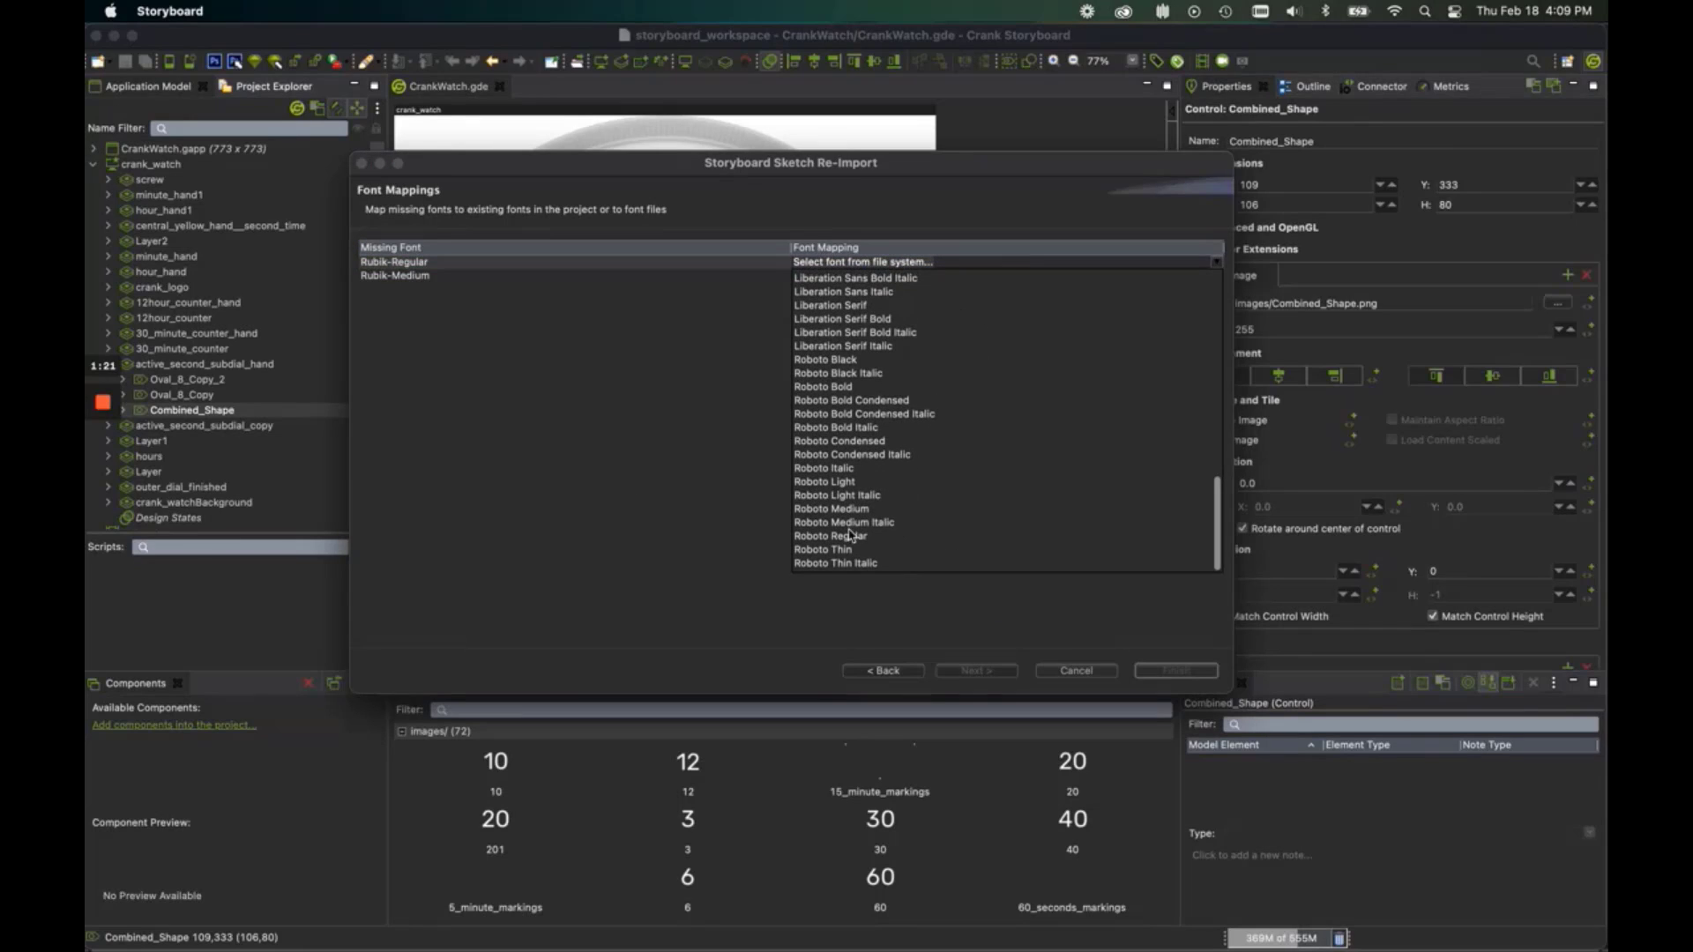
{"action": "left_click", "coordinate": [853, 538]}
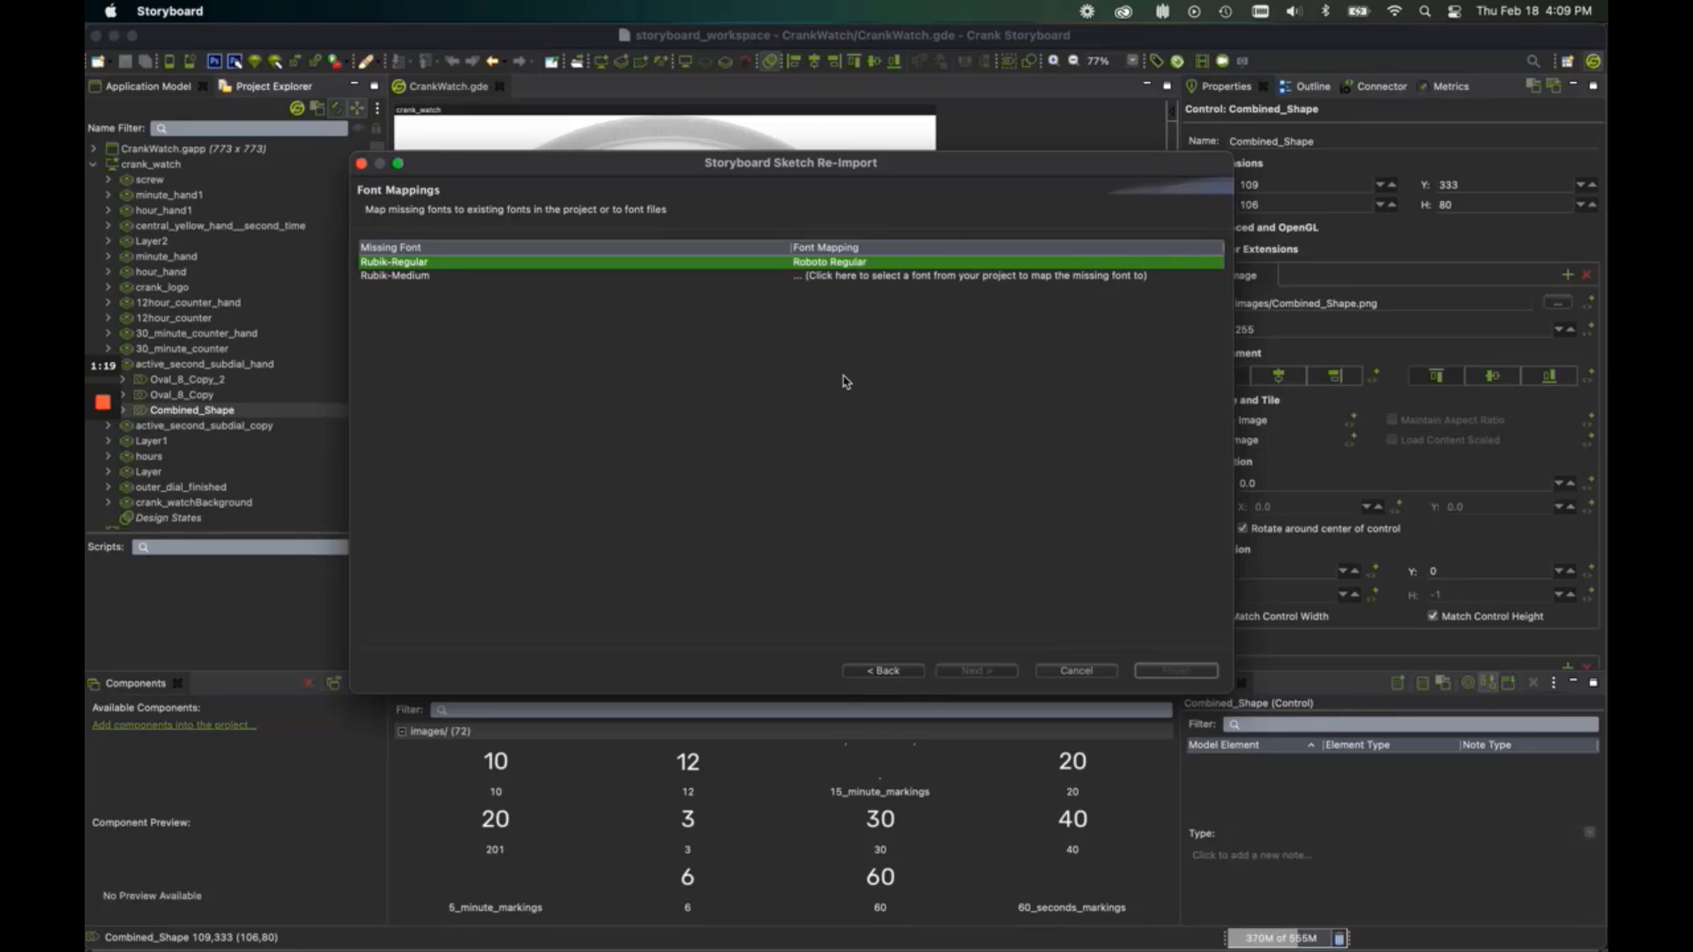
{"action": "left_click", "coordinate": [873, 274]}
{"action": "scroll", "coordinate": [893, 445], "scroll_direction": "down", "scroll_amount": 10}
{"action": "scroll", "coordinate": [892, 445], "scroll_direction": "up", "scroll_amount": 3}
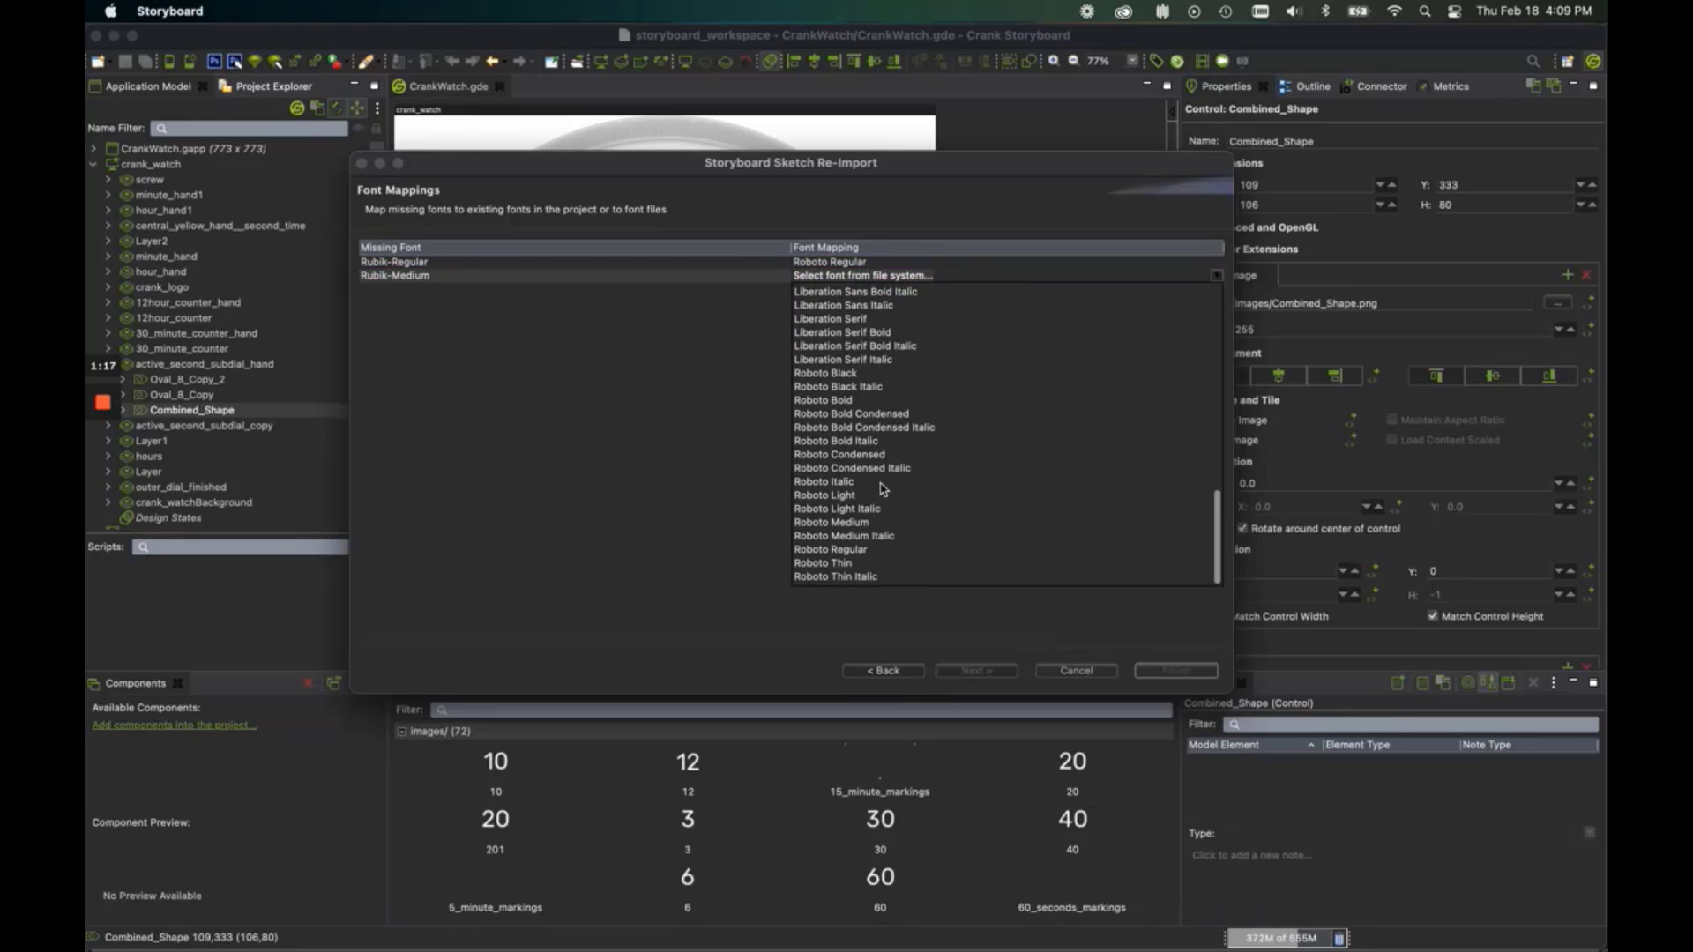
{"action": "left_click", "coordinate": [853, 527]}
{"action": "left_click", "coordinate": [996, 675]}
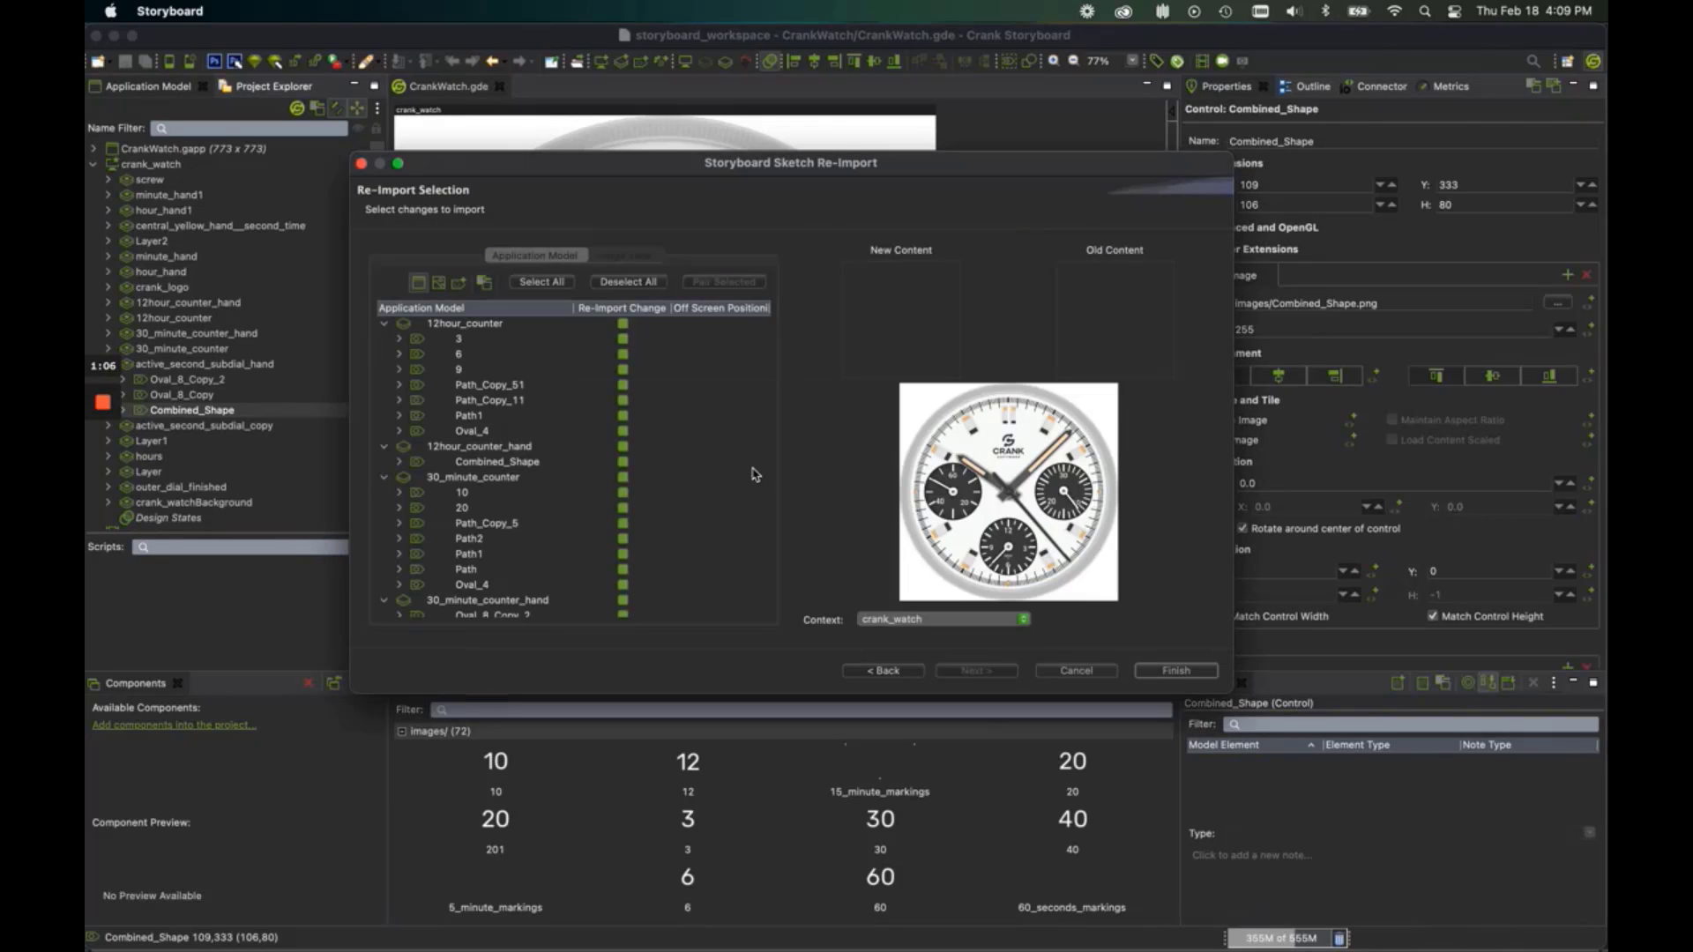
Compare the new and old content of the 12hour_counter layer and its numeral 6 control.
{"action": "scroll", "coordinate": [465, 379], "scroll_direction": "up", "scroll_amount": 1}
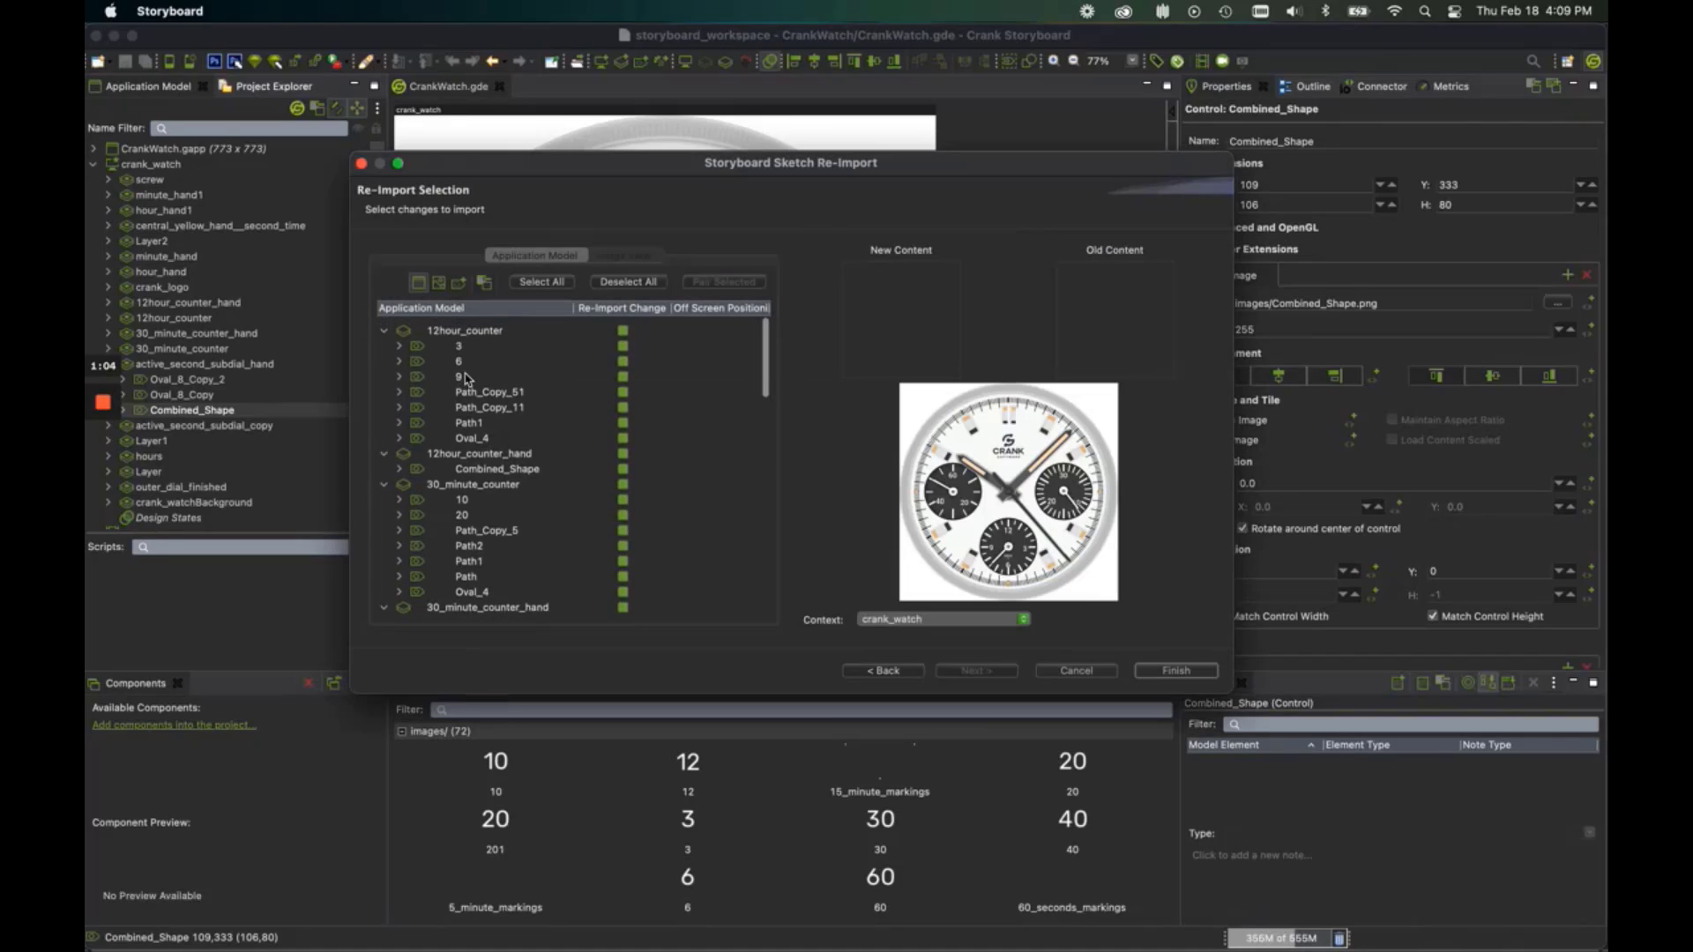
{"action": "scroll", "coordinate": [465, 379], "scroll_direction": "down", "scroll_amount": 1}
{"action": "left_click", "coordinate": [489, 328]}
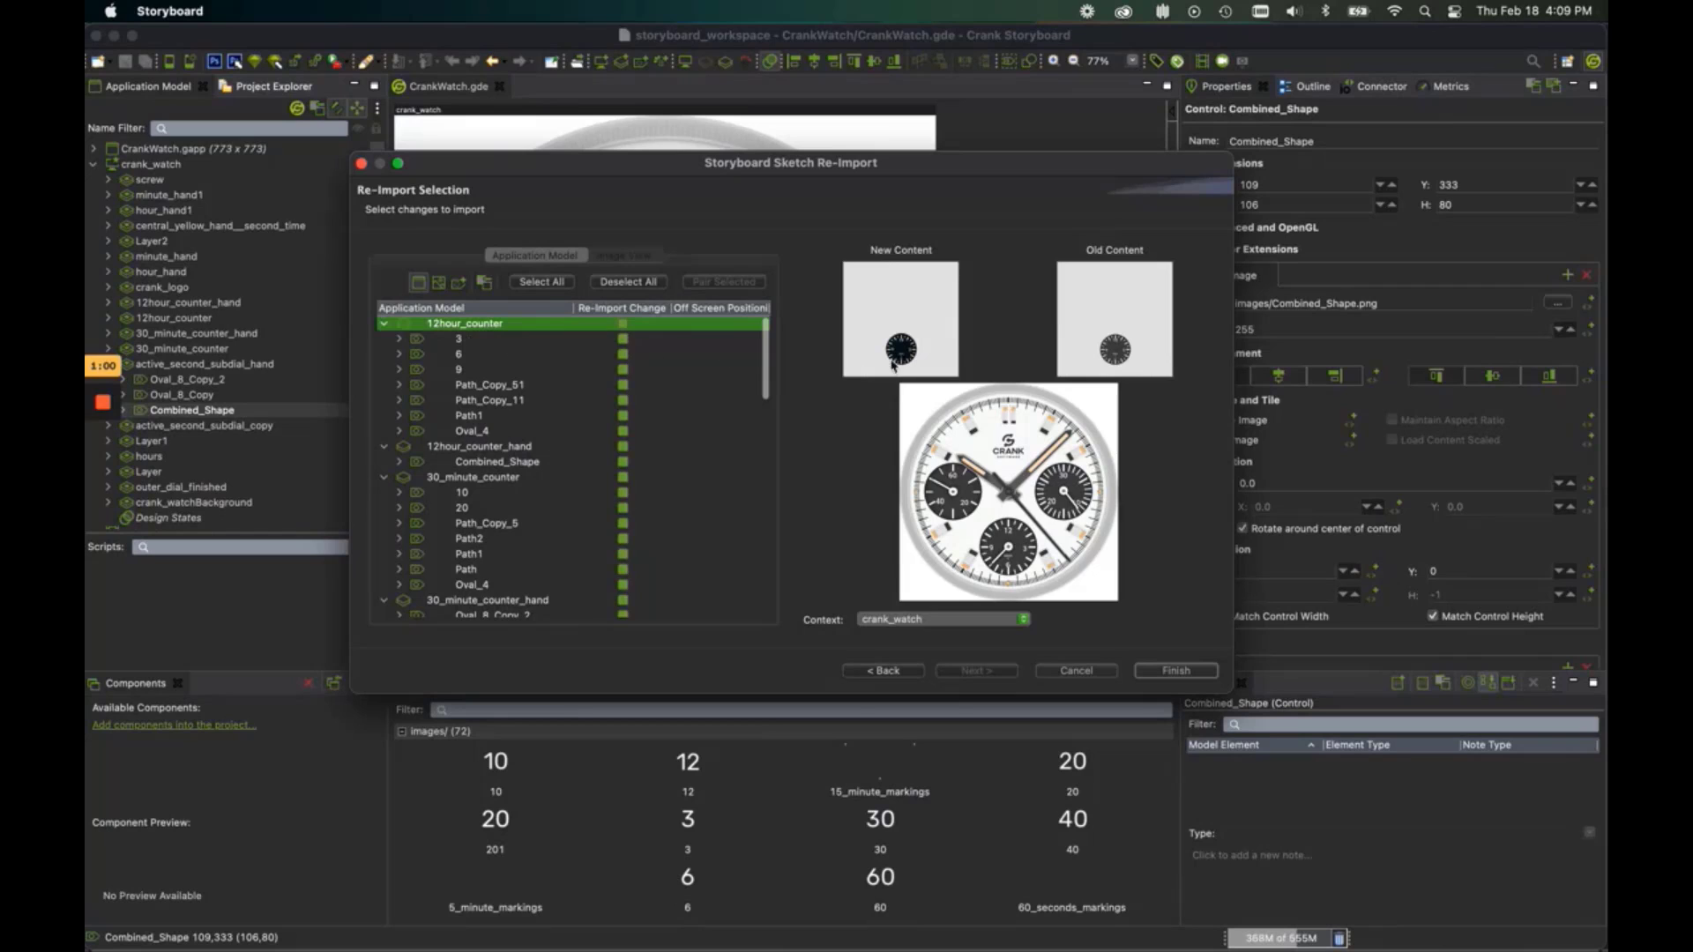
{"action": "left_click", "coordinate": [485, 354]}
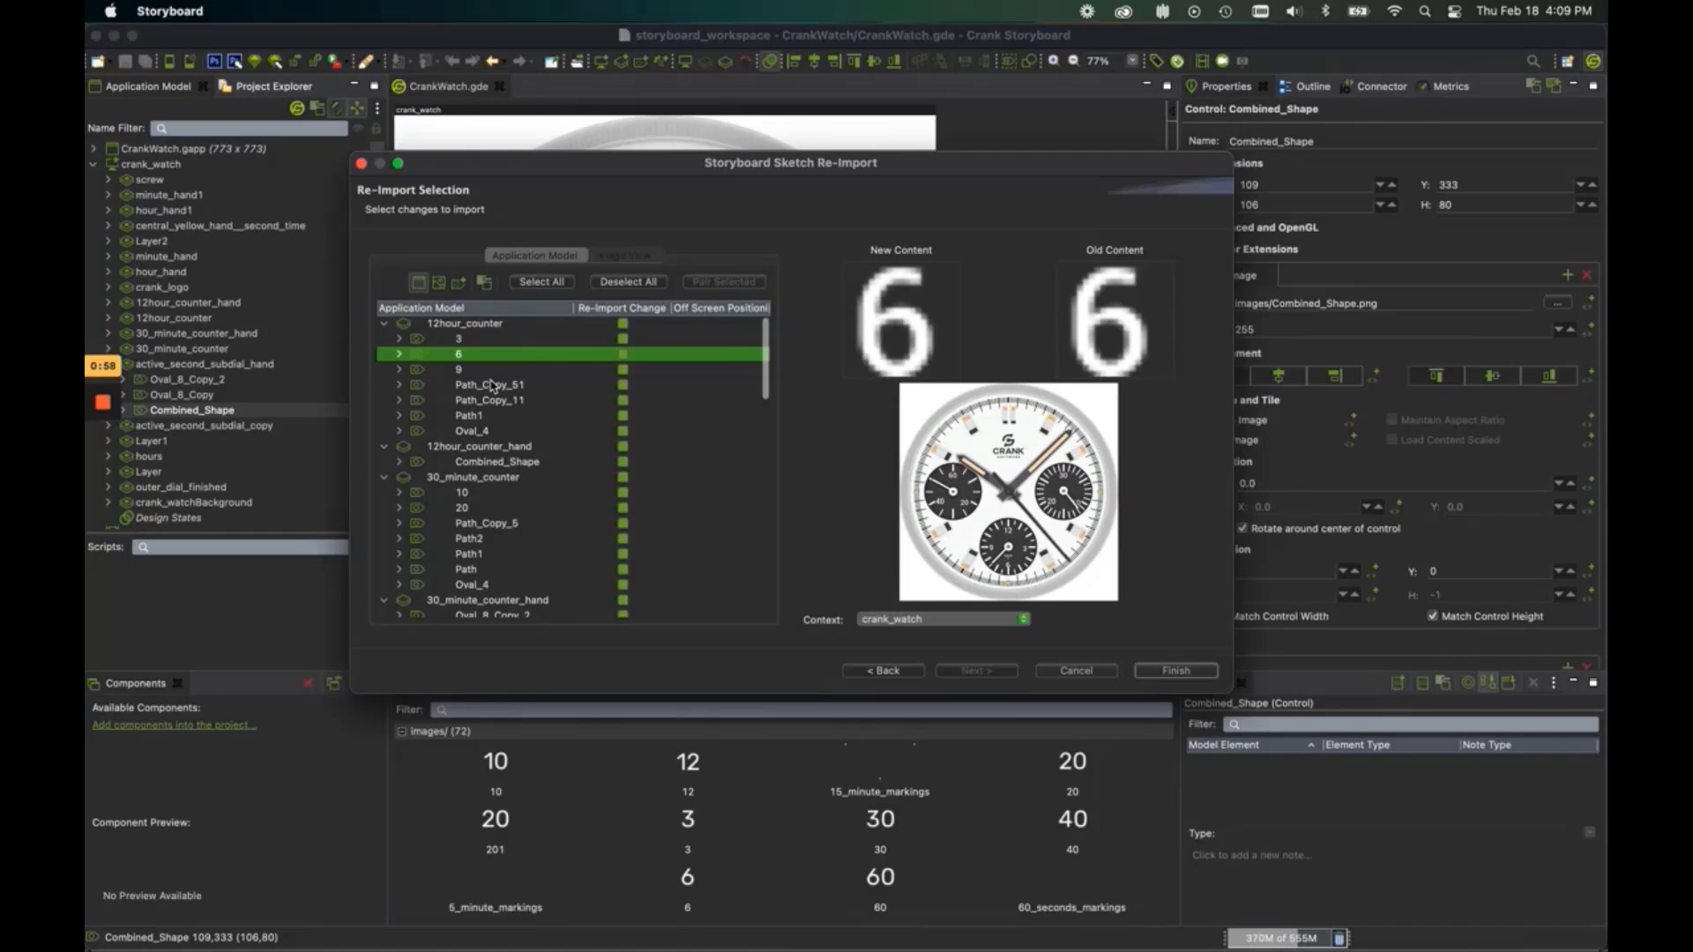
Compare the new and old content of 12hour_counter's Path_Copy_51, Path_Copy_11 and Oval_4 controls, and review the rest of the change list.
{"action": "left_click", "coordinate": [492, 385]}
{"action": "left_click", "coordinate": [485, 400]}
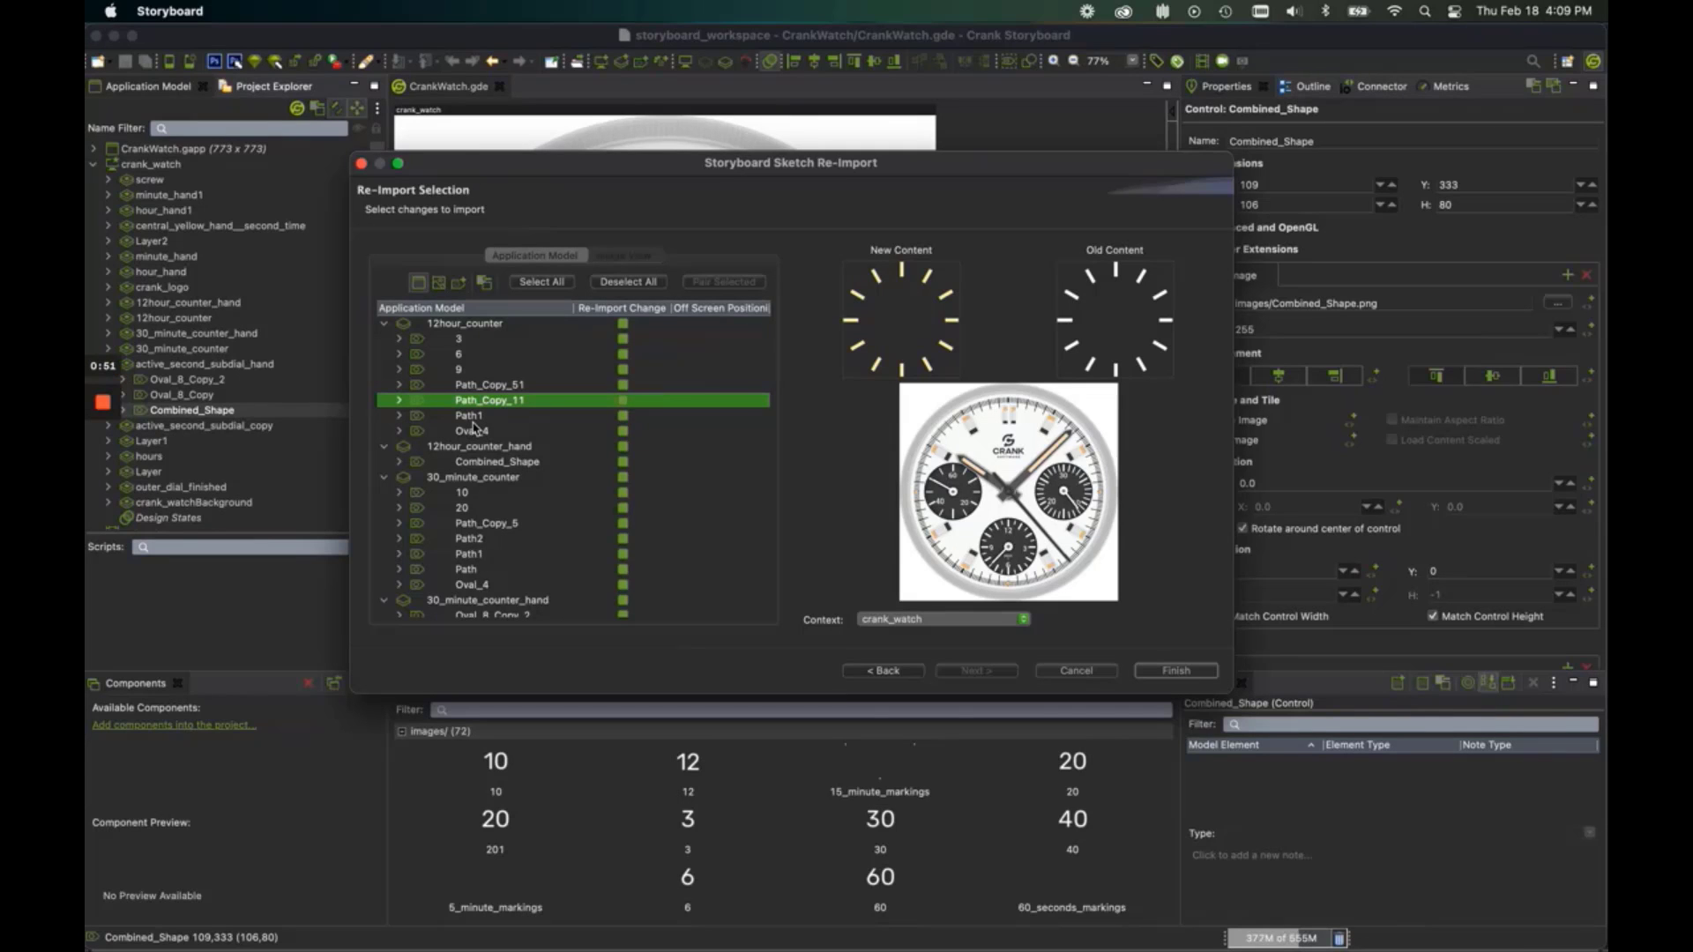
{"action": "left_click", "coordinate": [470, 430]}
{"action": "scroll", "coordinate": [481, 454], "scroll_direction": "down", "scroll_amount": 10}
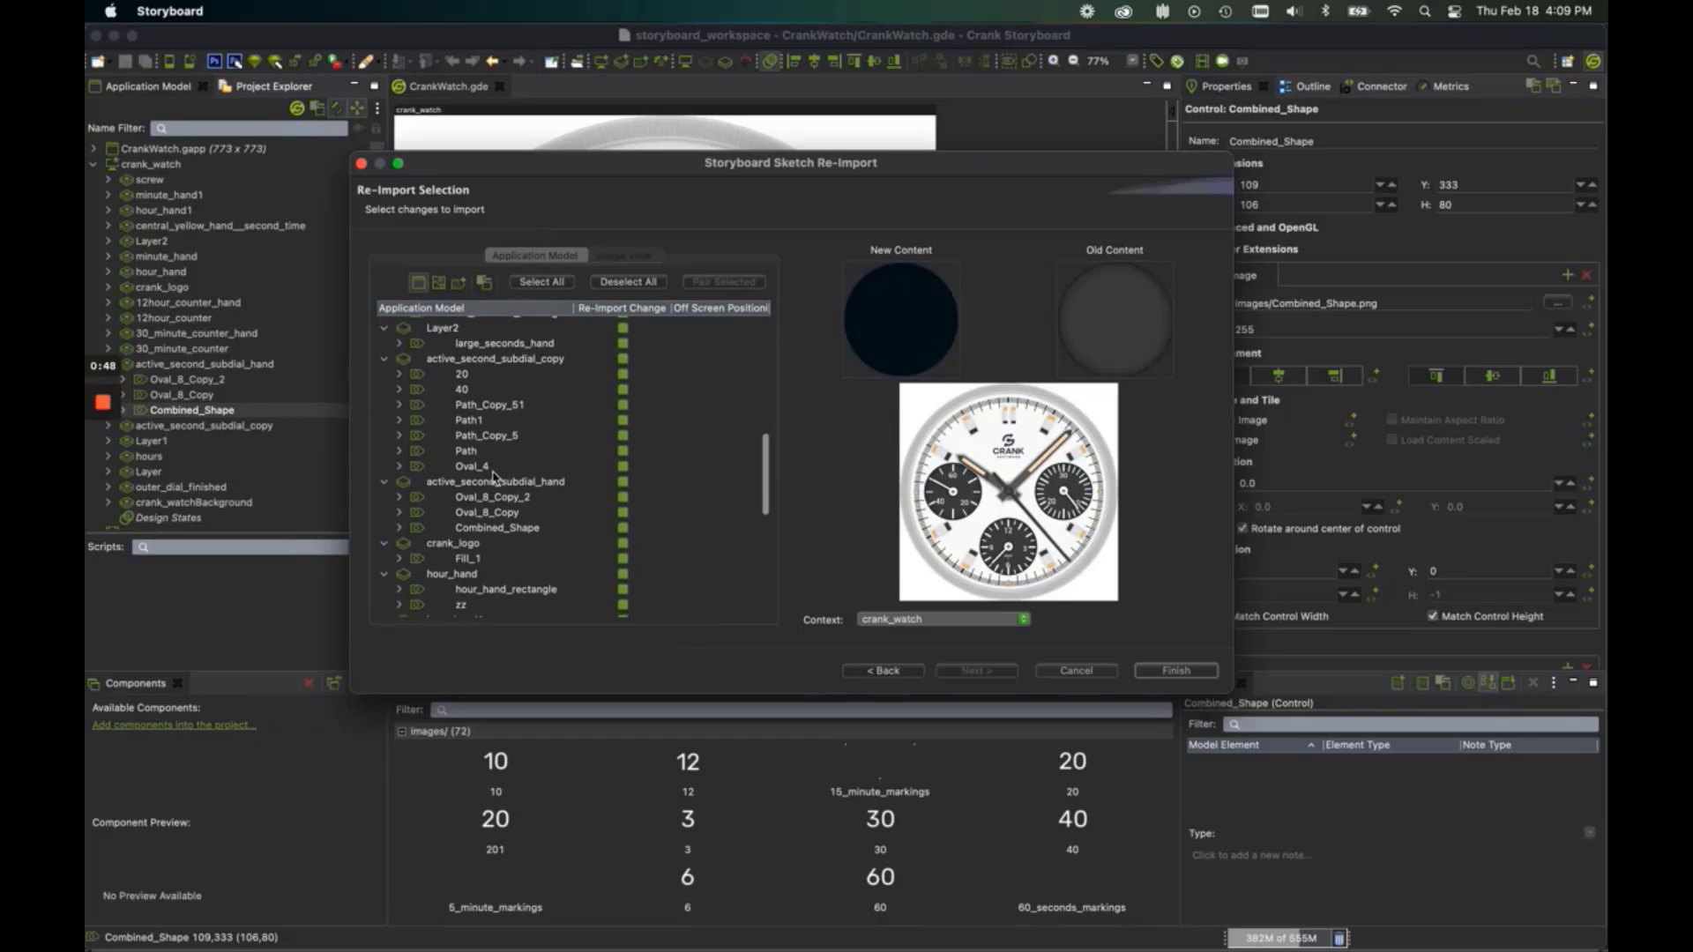
{"action": "scroll", "coordinate": [490, 481], "scroll_direction": "down", "scroll_amount": 5}
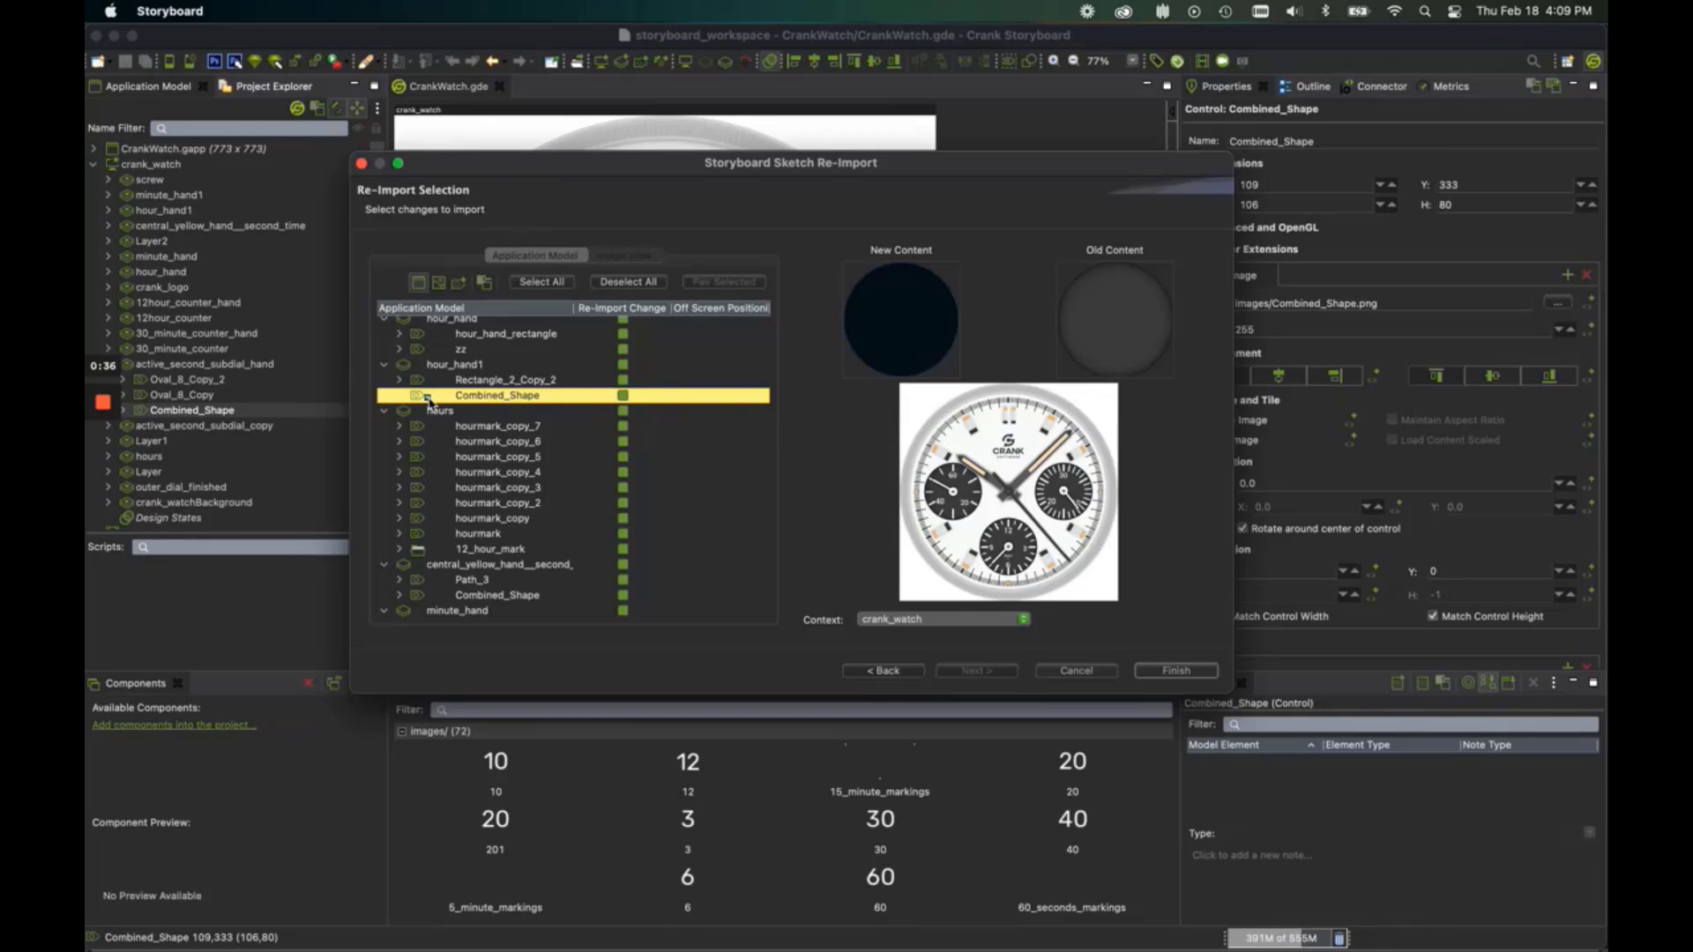
{"action": "scroll", "coordinate": [501, 447], "scroll_direction": "down", "scroll_amount": 5}
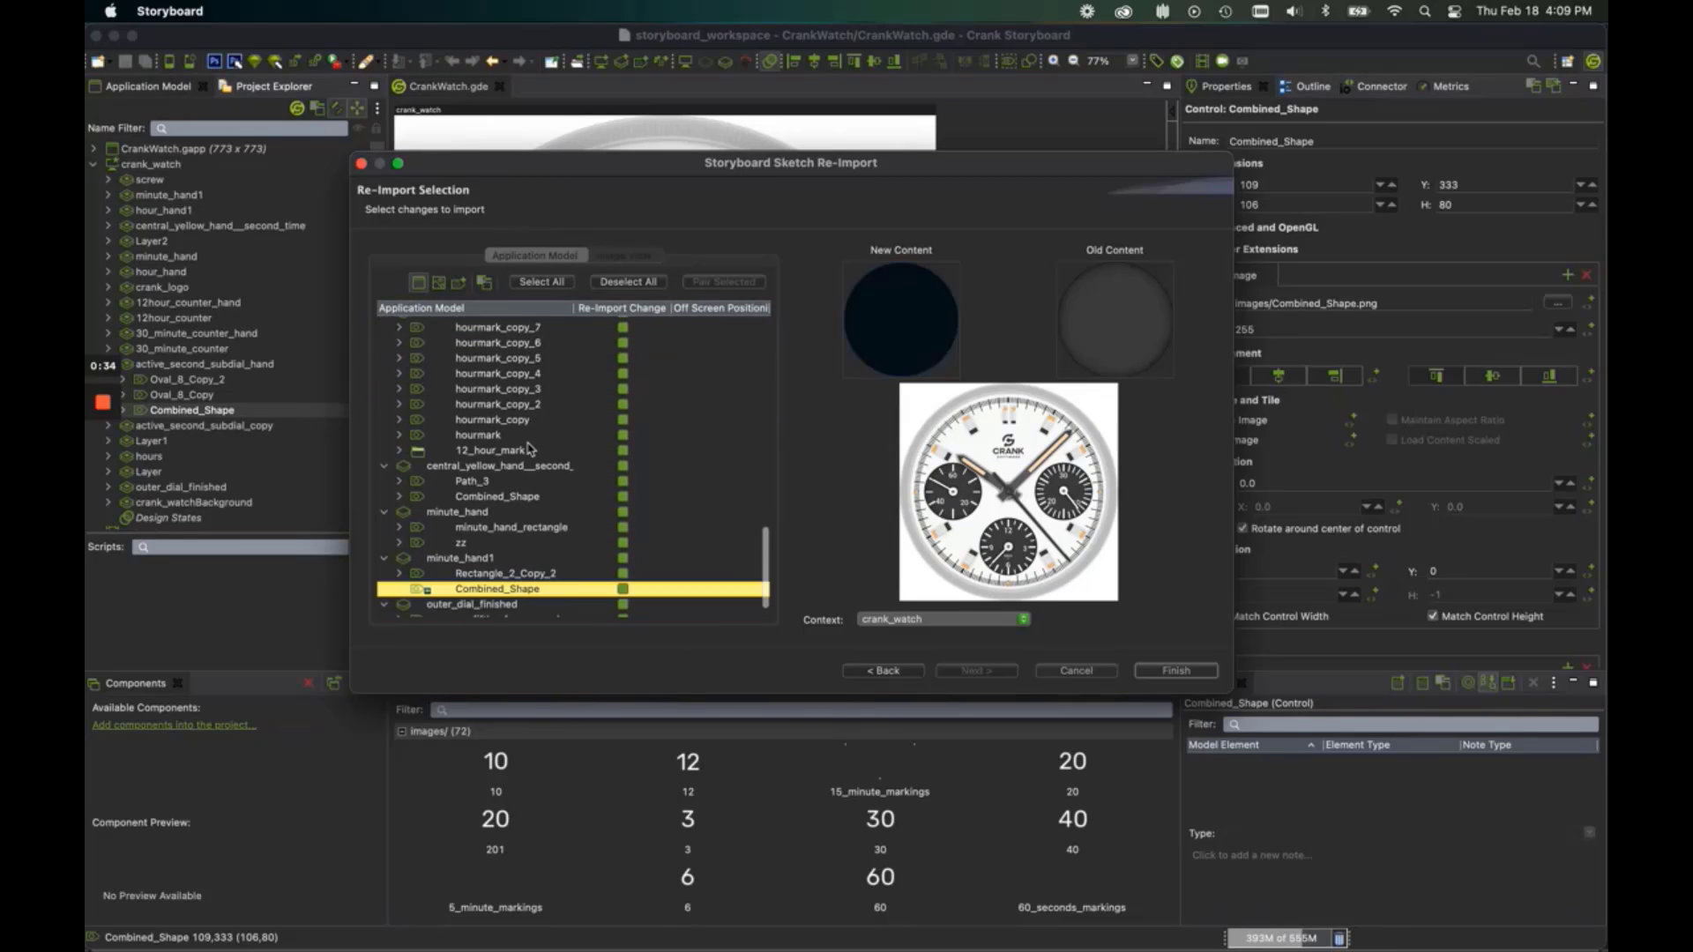
{"action": "scroll", "coordinate": [491, 454], "scroll_direction": "up", "scroll_amount": 10}
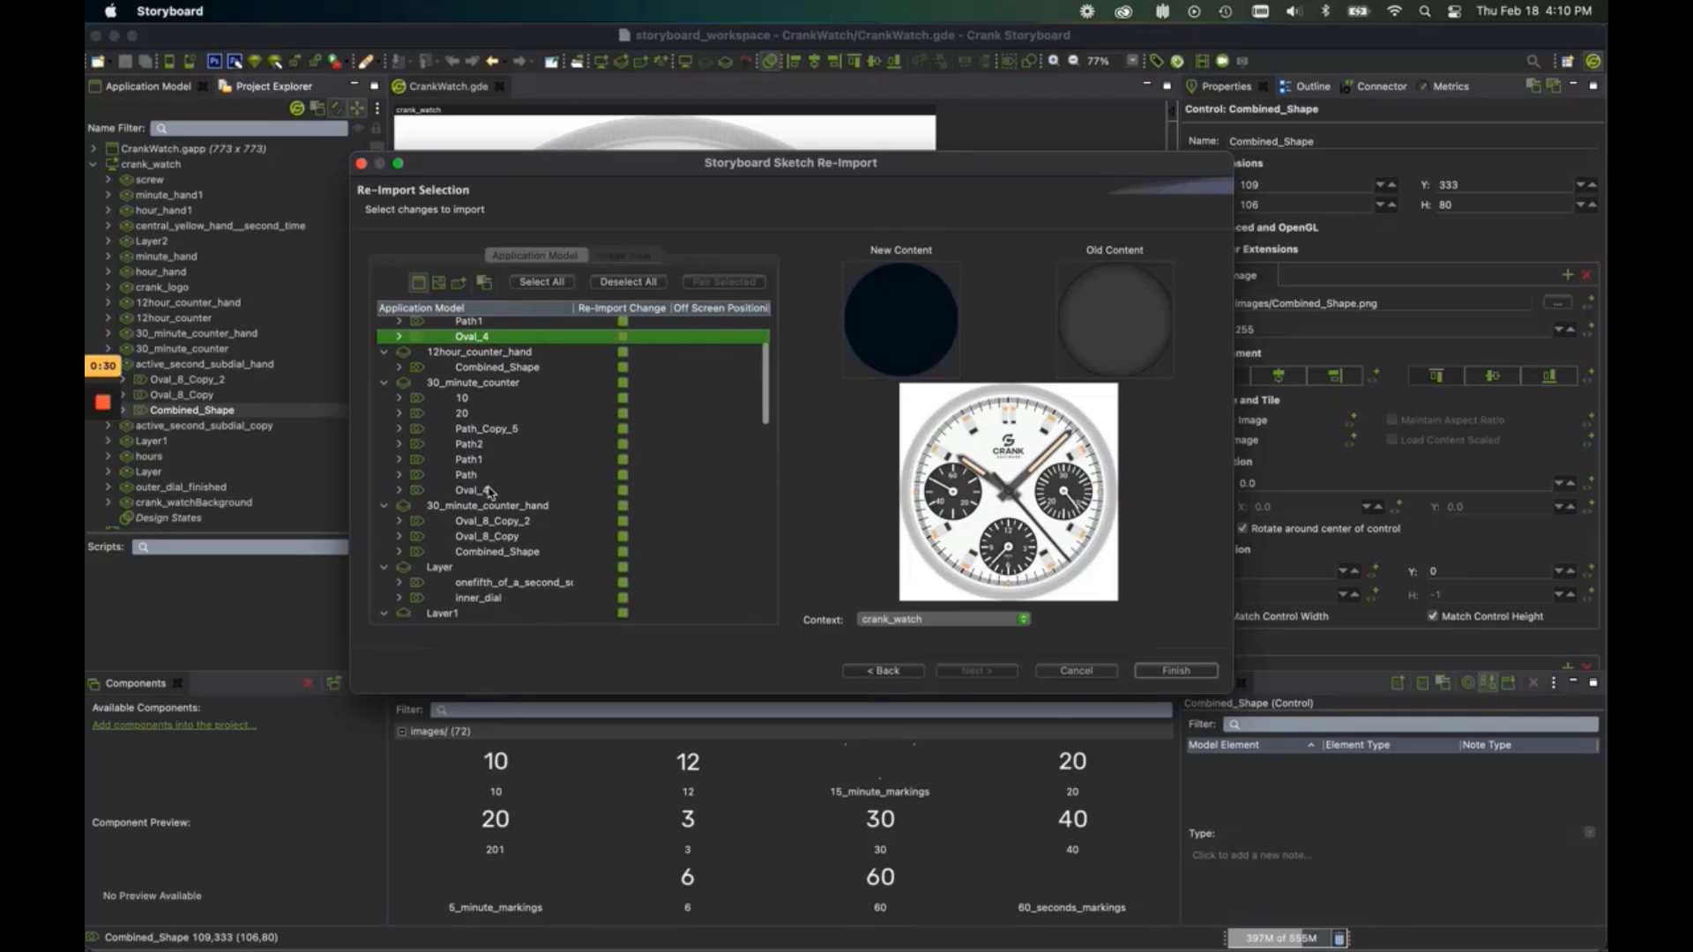
{"action": "scroll", "coordinate": [495, 477], "scroll_direction": "up", "scroll_amount": 3}
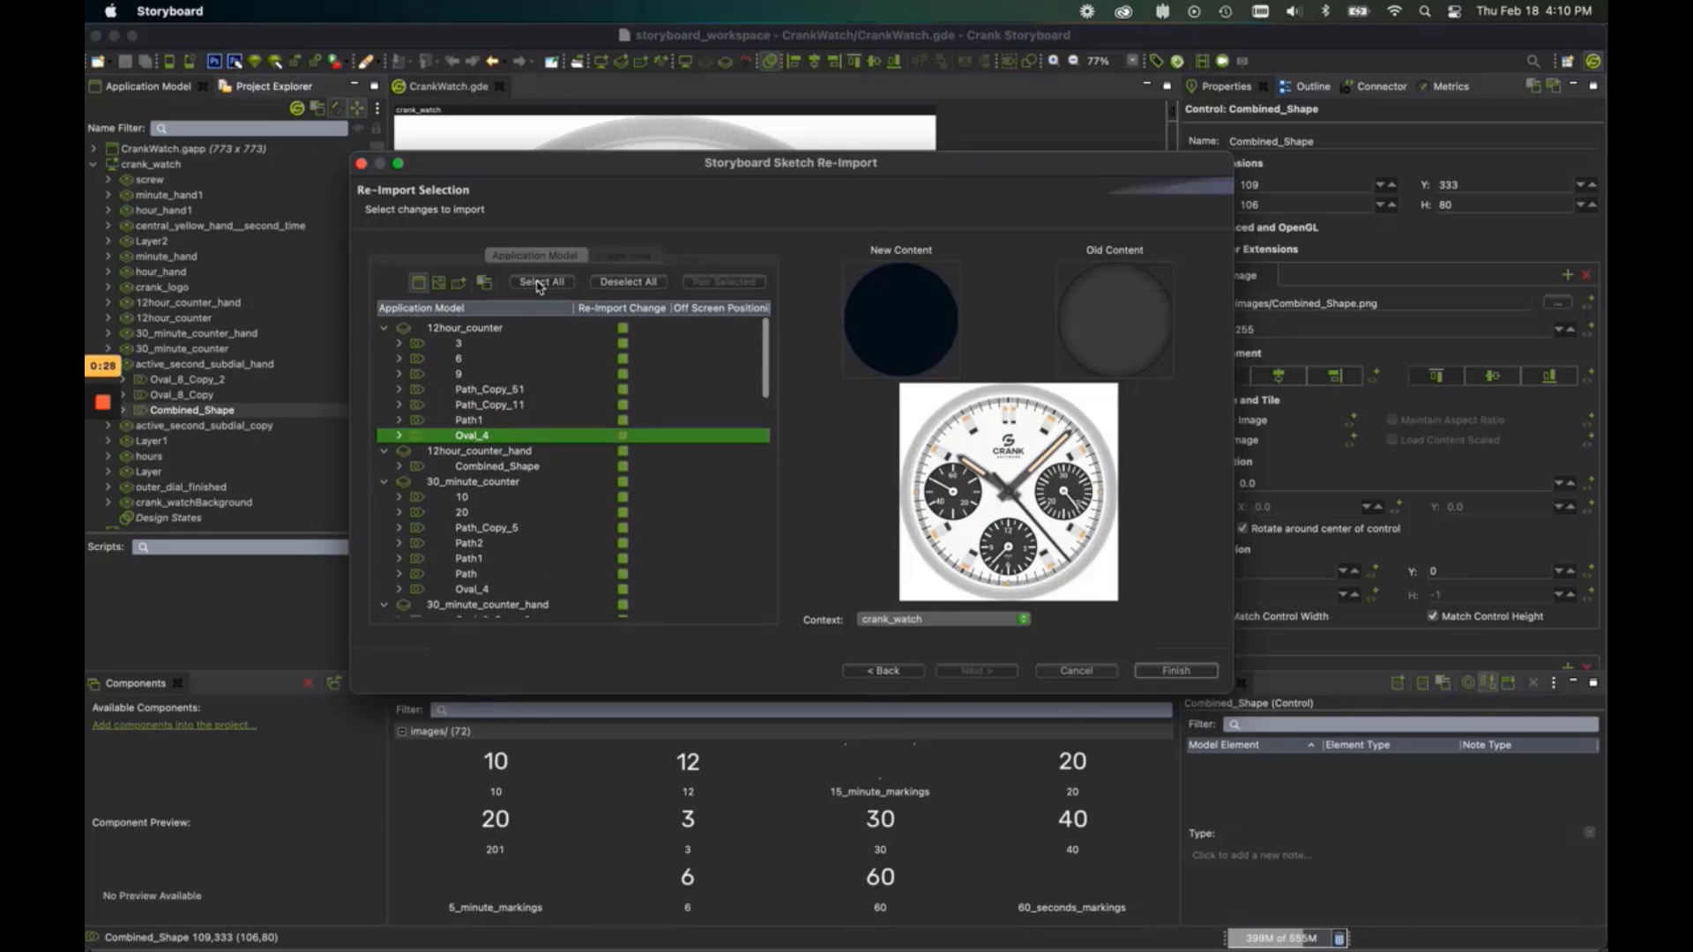
Select all listed changes for re-import, complete the Sketch re-import, and accept reopening CrankWatch.gde in the editor.
{"action": "left_click", "coordinate": [550, 283]}
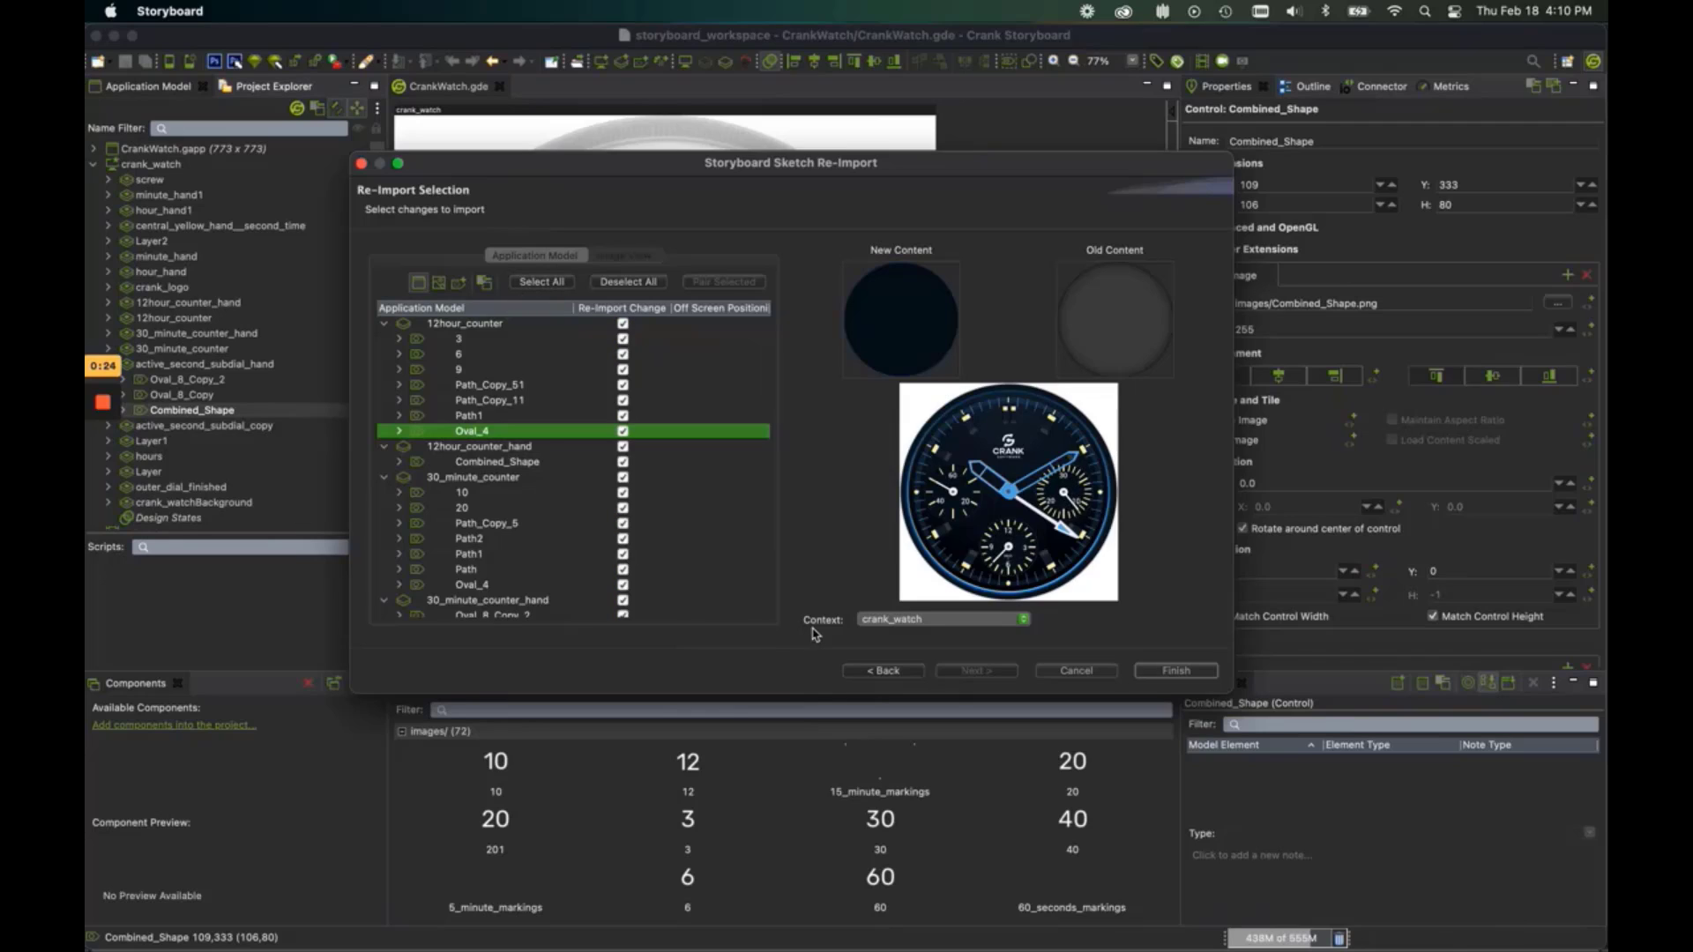
{"action": "left_click", "coordinate": [1178, 671]}
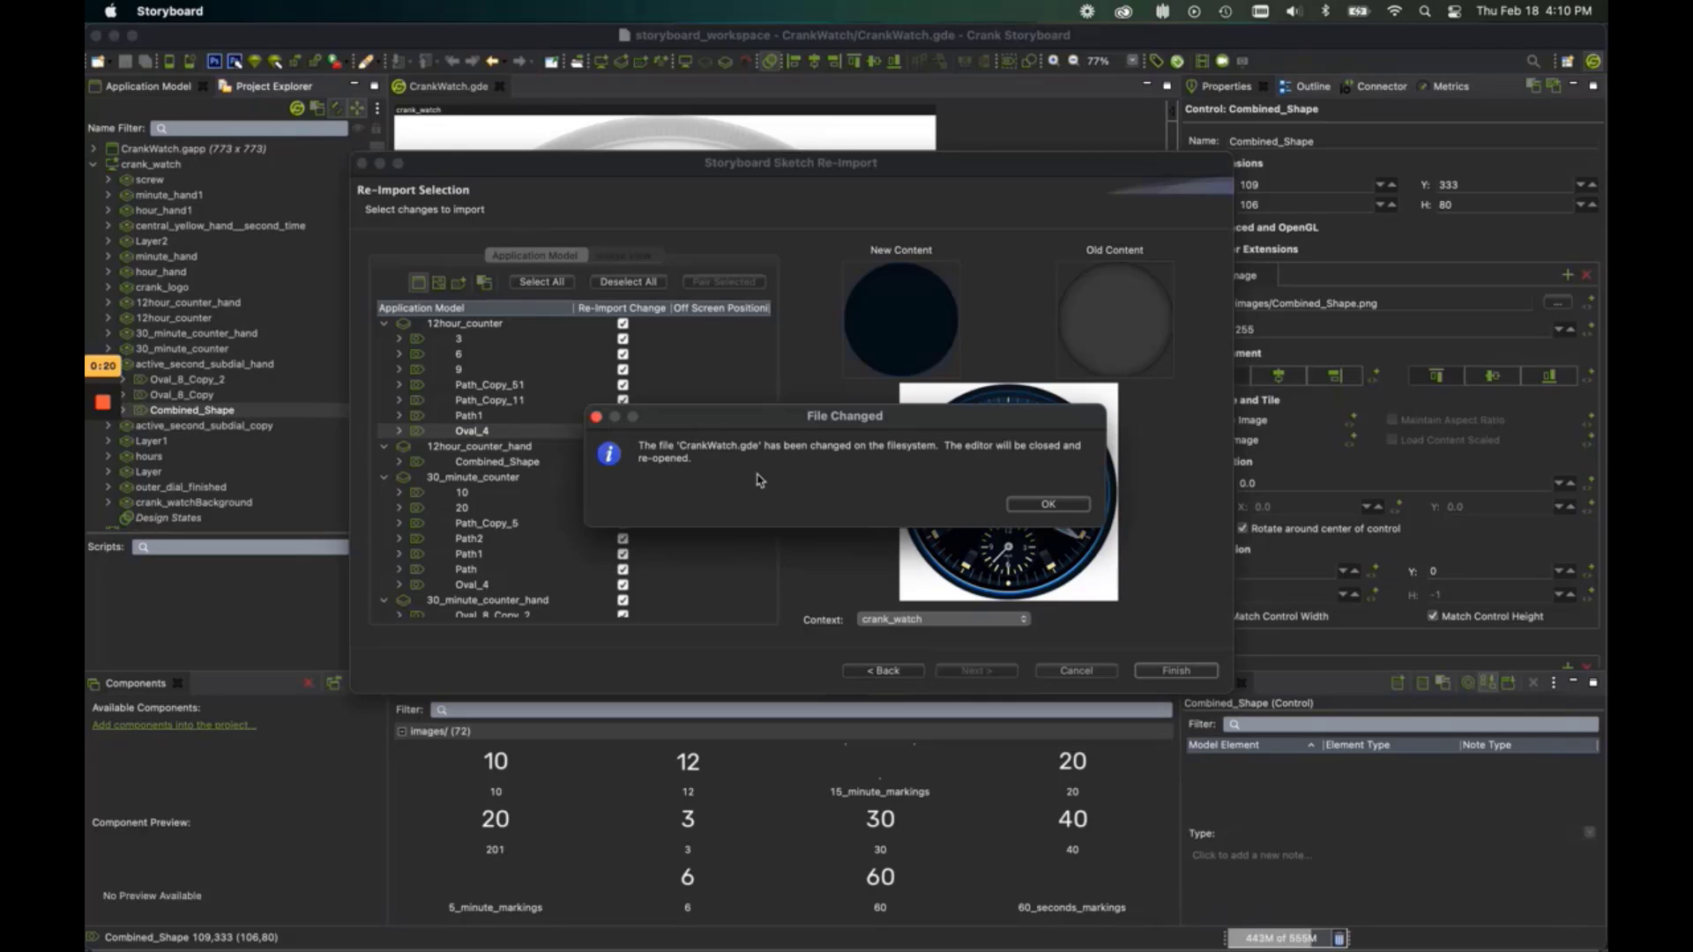
{"action": "left_click", "coordinate": [1048, 504]}
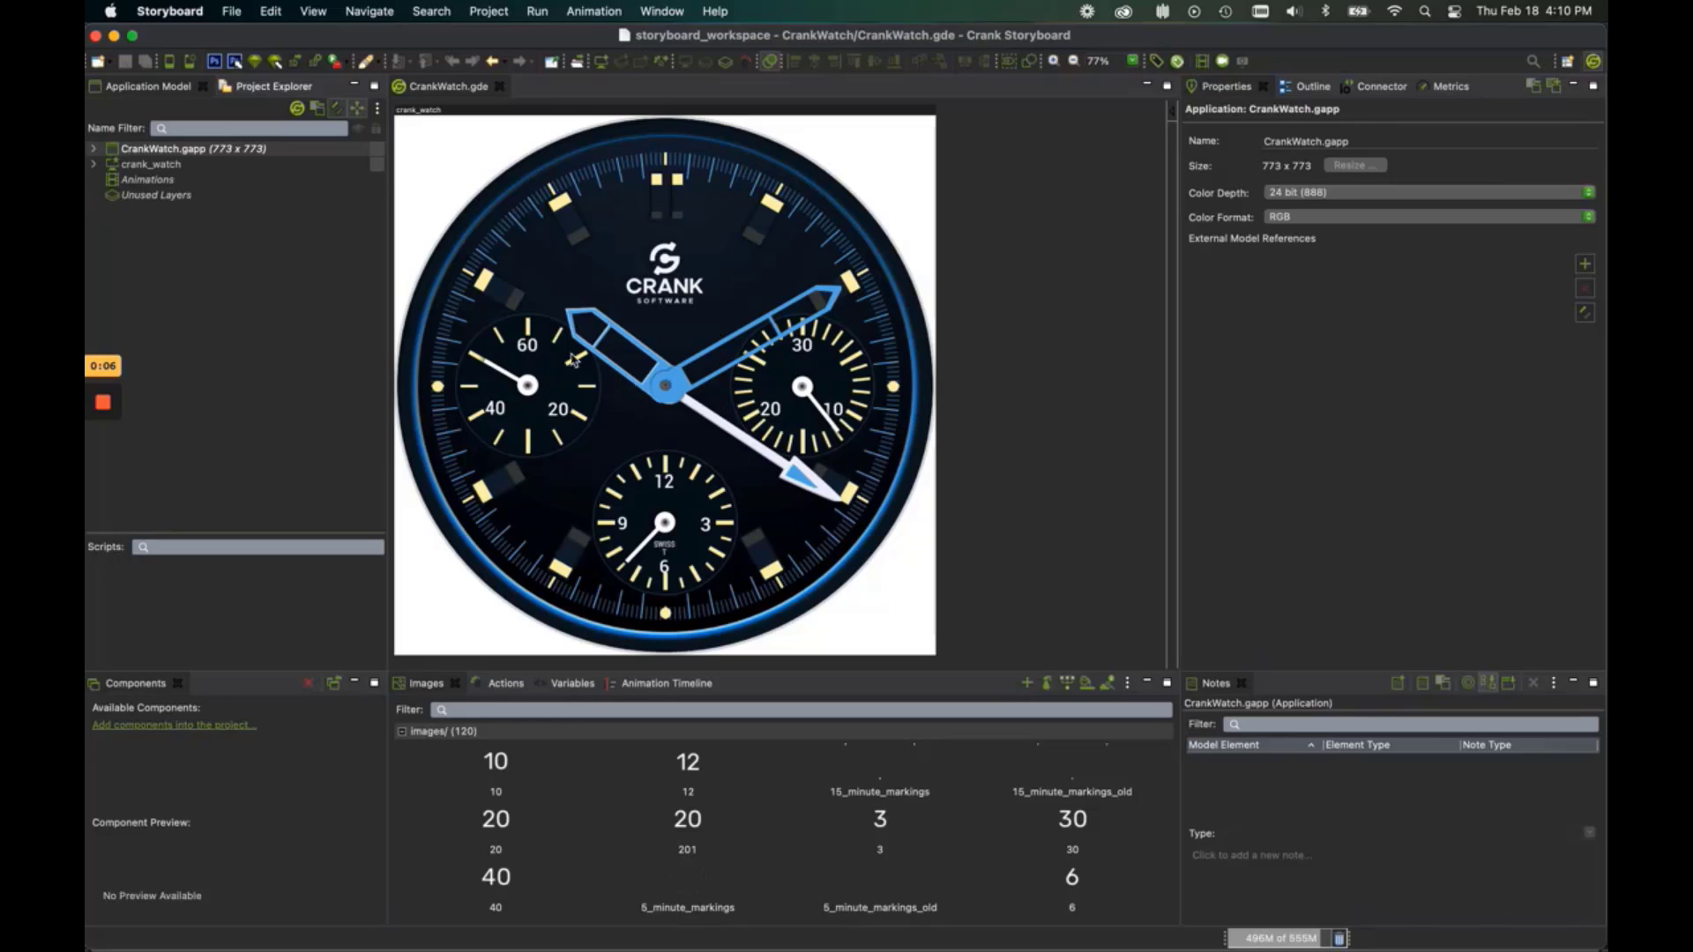
{"action": "mouse_move", "coordinate": [103, 402]}
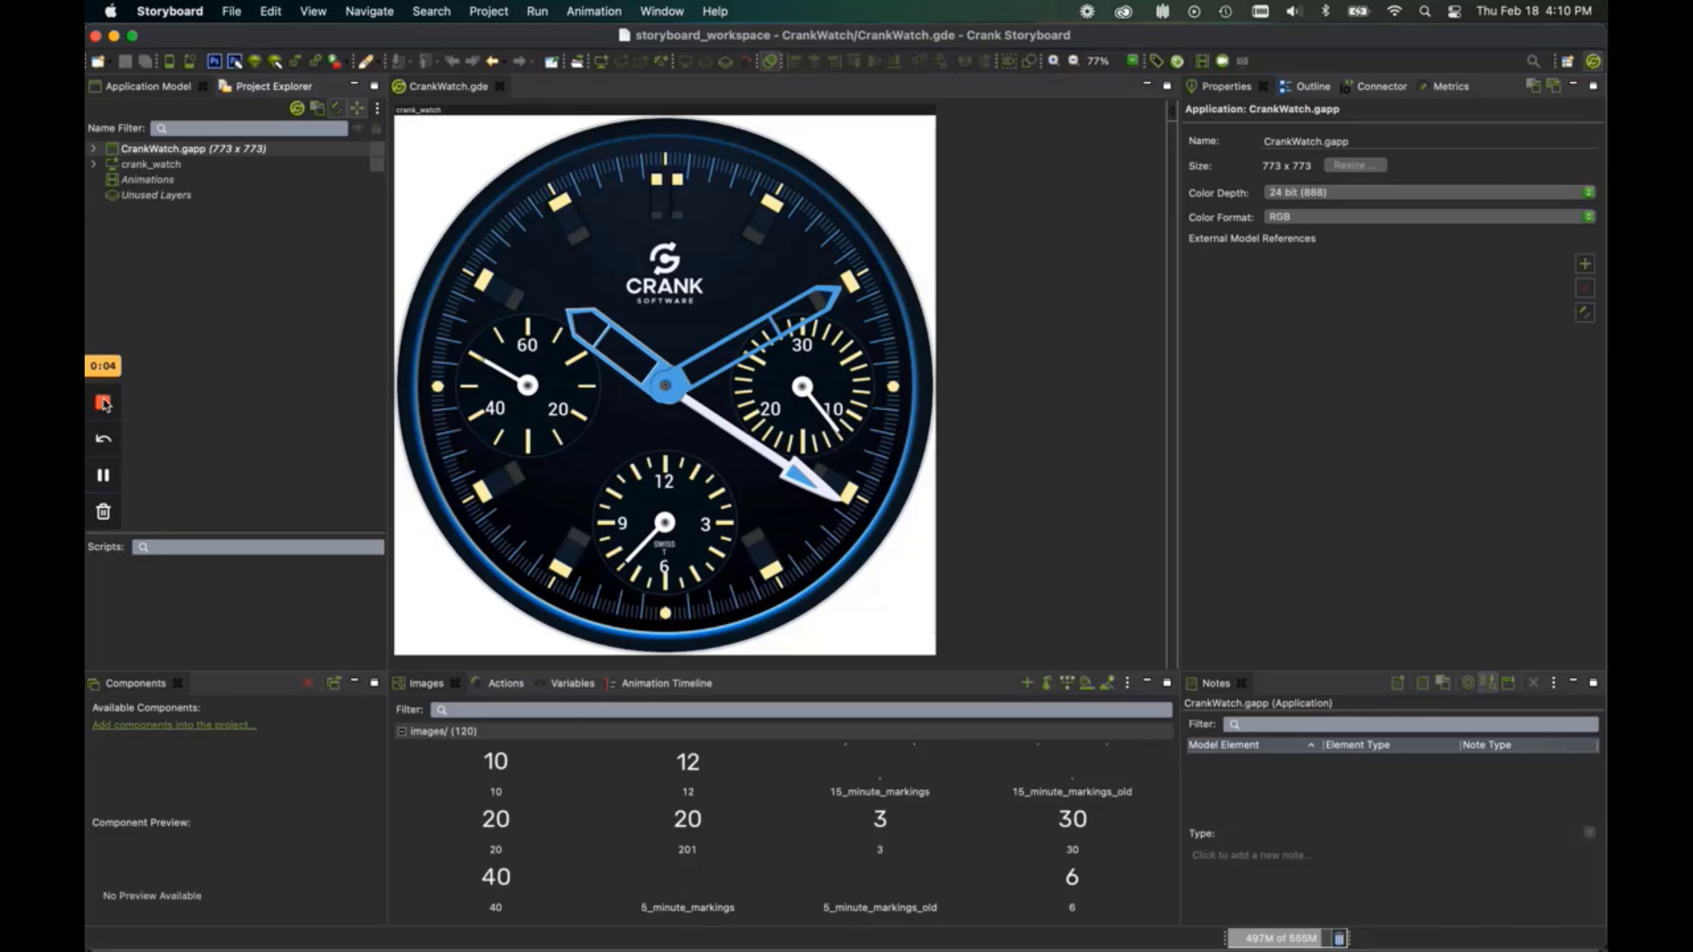